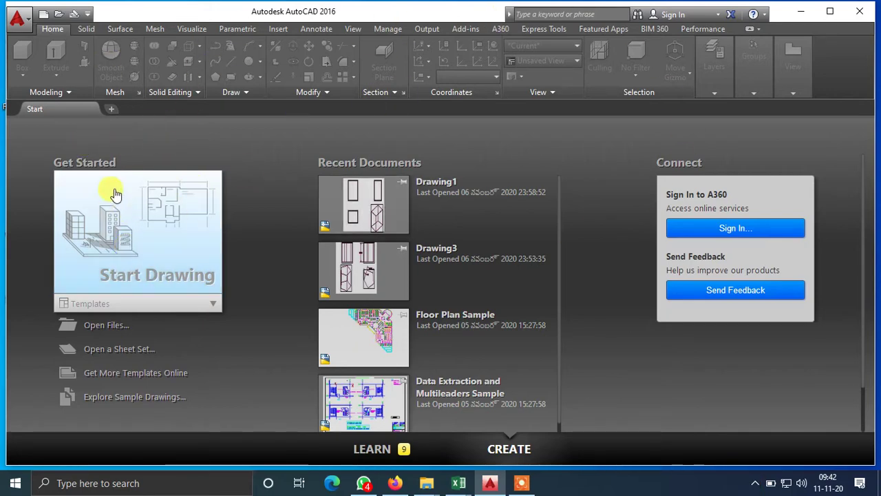
# Step: Start a new drawing and choose the 3D Modeling workspace
pyautogui.click(141, 226)
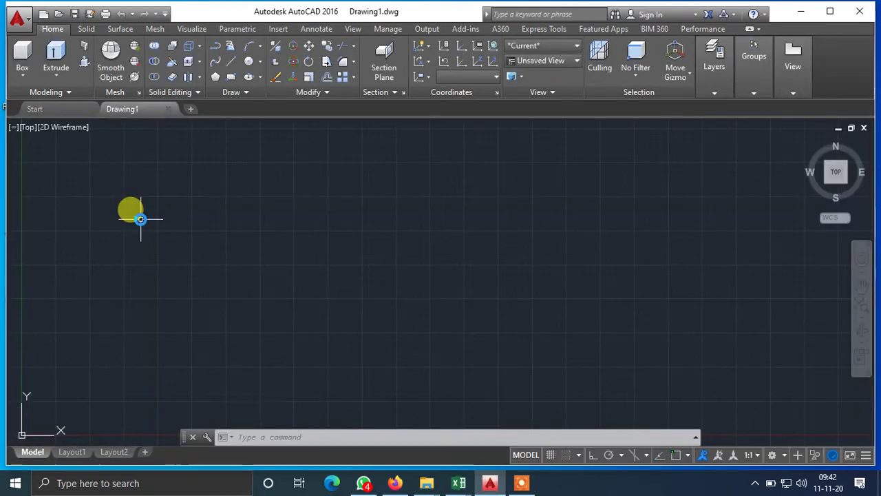
pyautogui.click(782, 457)
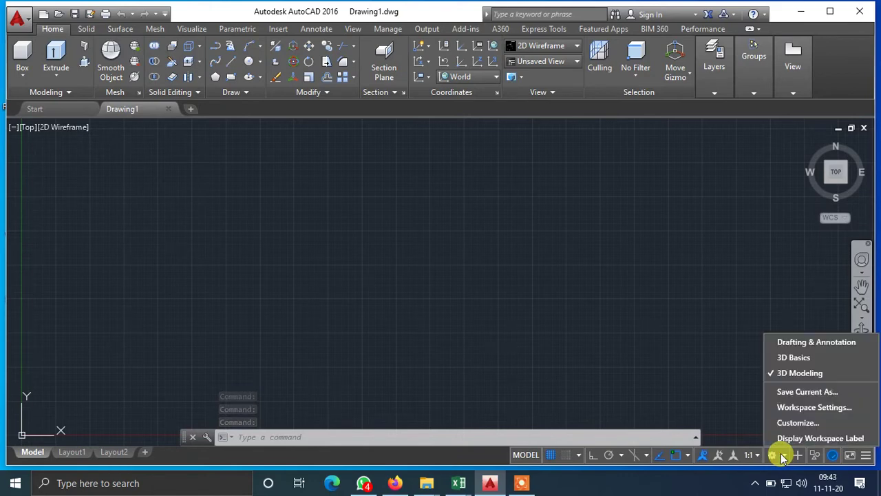
pyautogui.click(797, 369)
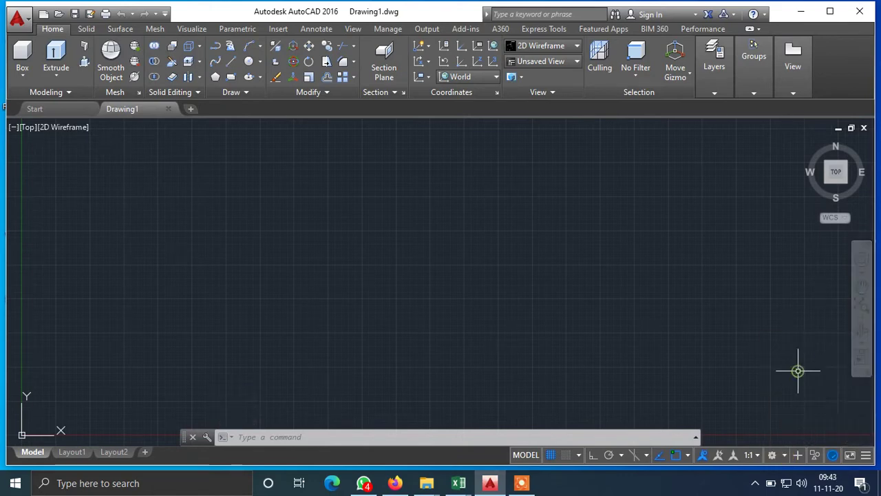
# Step: Try the Drafting & Annotation workspace, closing its Design Feed palette, and return to 3D Modeling
pyautogui.click(782, 455)
pyautogui.click(804, 344)
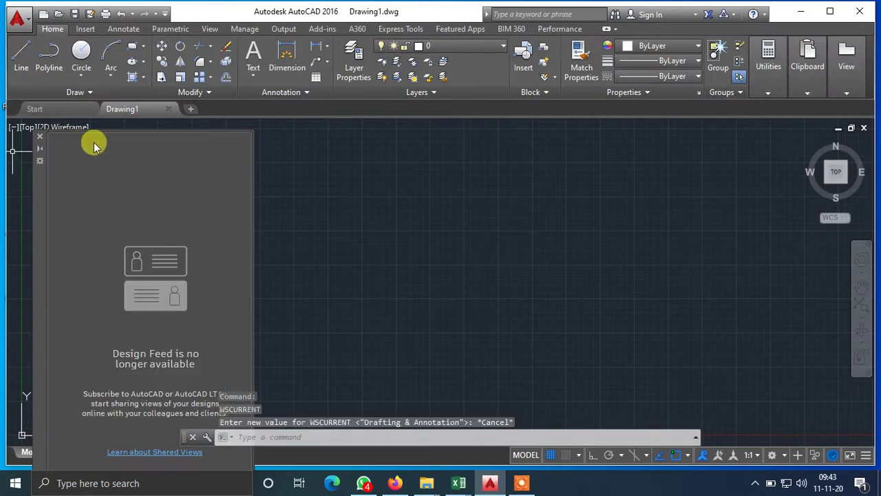
pyautogui.click(37, 138)
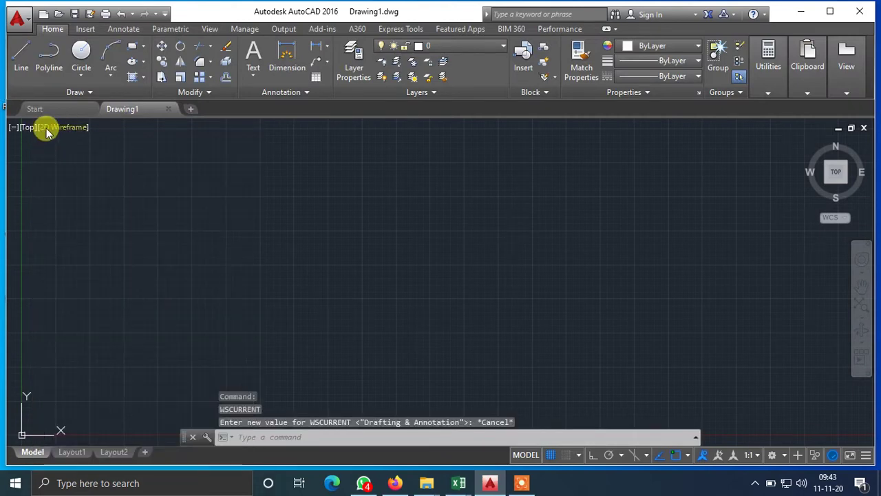
pyautogui.click(783, 454)
pyautogui.click(800, 373)
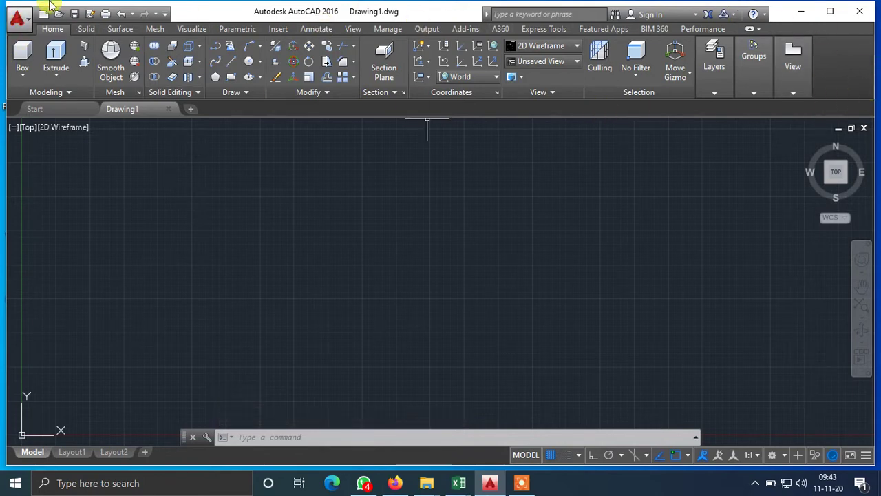
# Step: Set the drafting standard's projection type to First angle with the VIEWSTD command
pyautogui.click(321, 435)
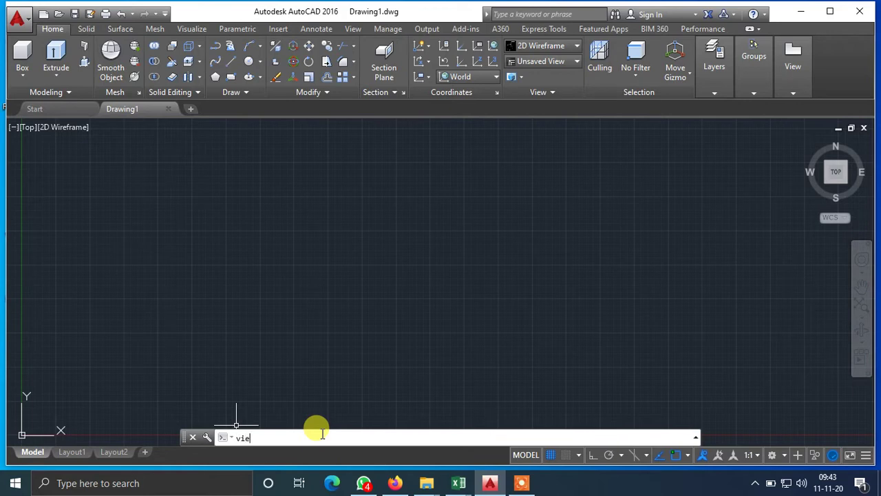
pyautogui.write('wst')
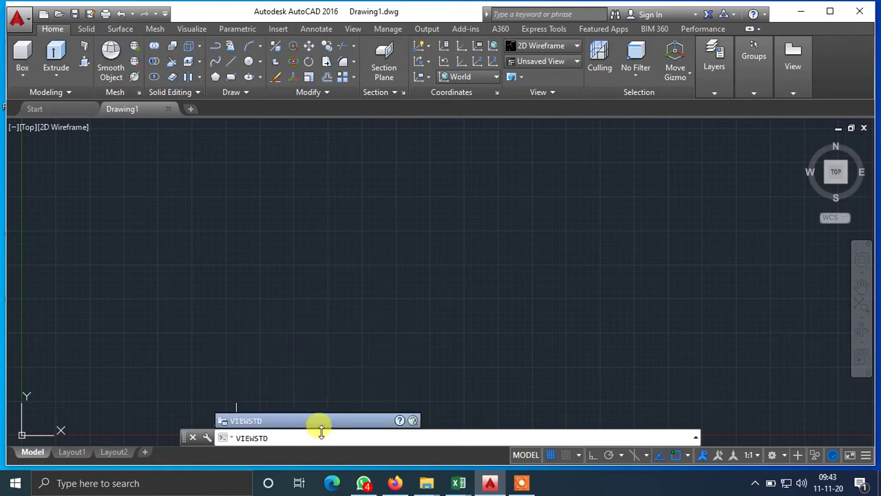
pyautogui.click(309, 420)
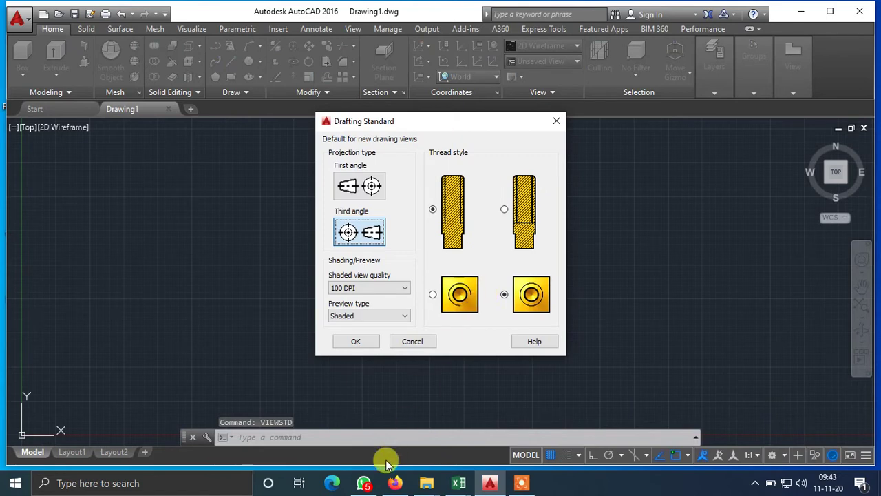
pyautogui.click(377, 187)
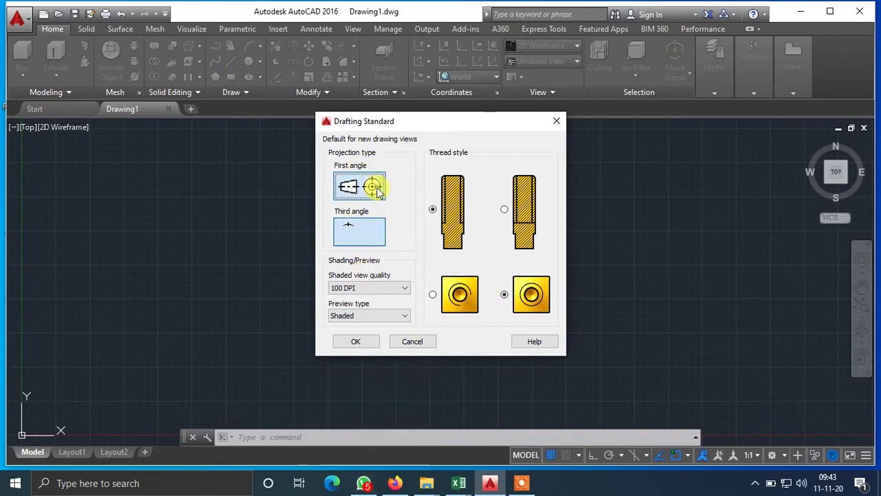
pyautogui.click(349, 344)
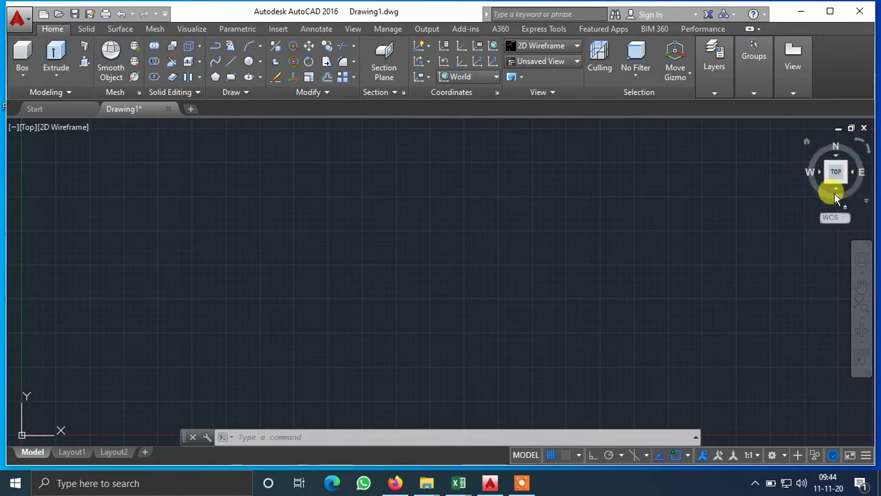
# Step: Switch to the SW Isometric home view and configure the drawing units with length precision 0 and Millimeters as the insertion scale
pyautogui.click(807, 142)
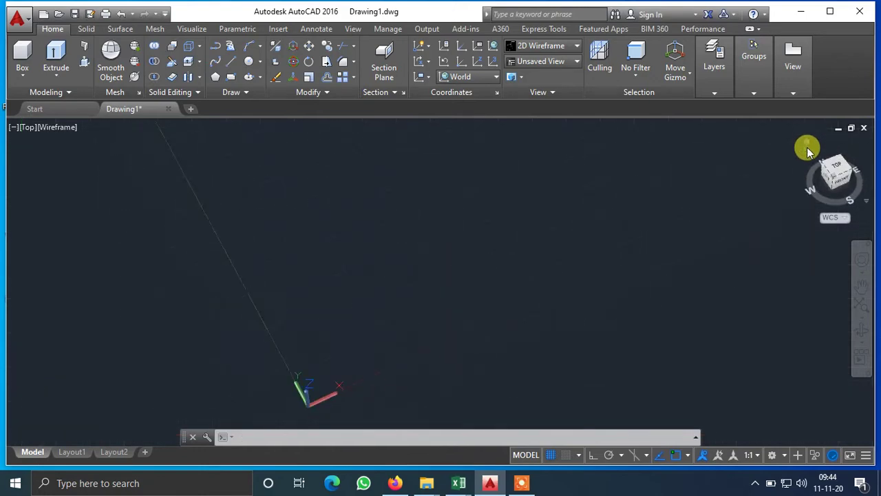
pyautogui.moveTo(483, 190); pyautogui.dragTo(458, 295, button='middle')
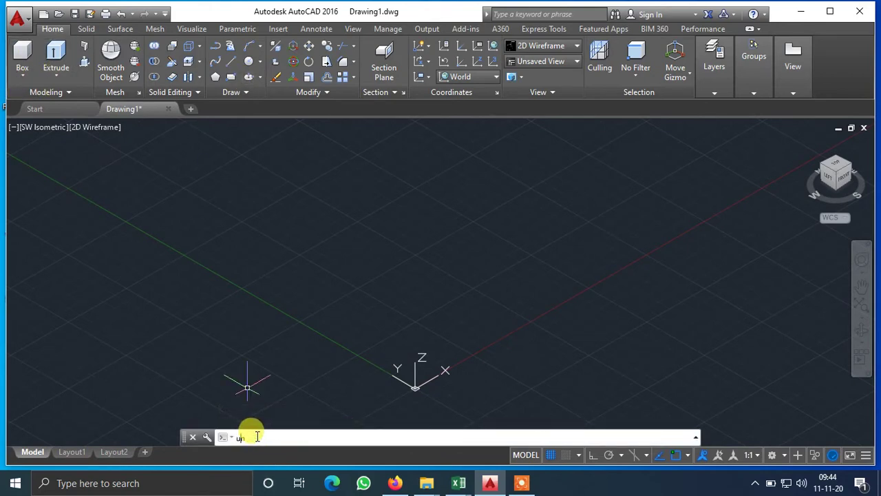
pyautogui.press('Return')
pyautogui.click(375, 176)
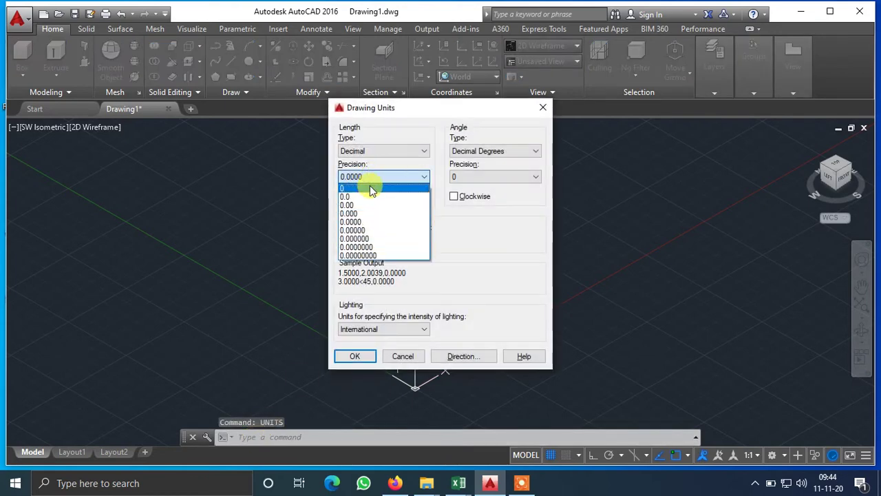
pyautogui.click(372, 190)
pyautogui.click(386, 239)
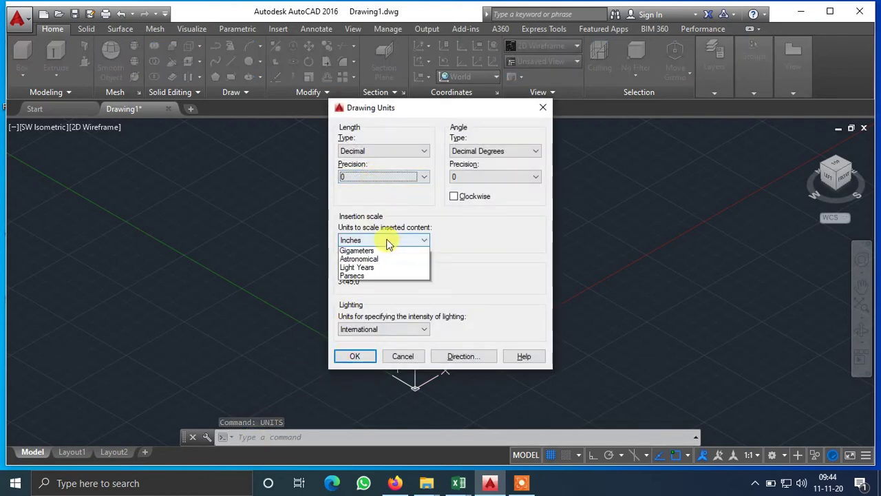
pyautogui.click(371, 285)
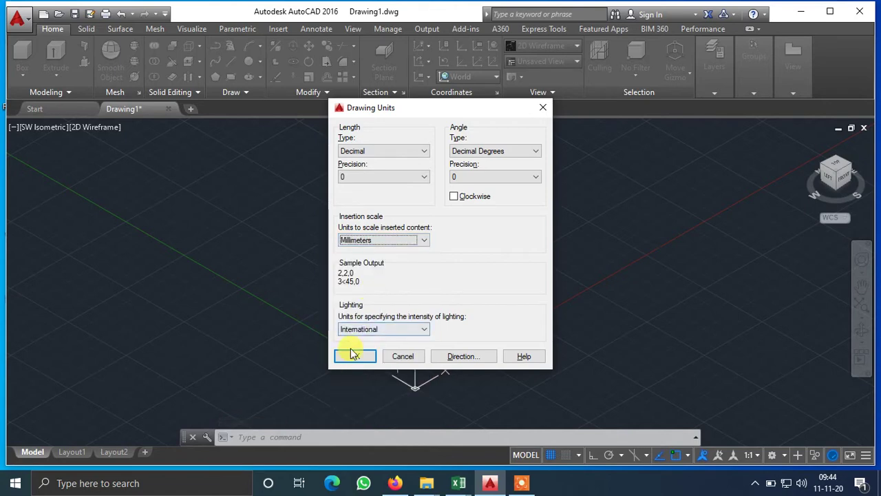
pyautogui.click(352, 357)
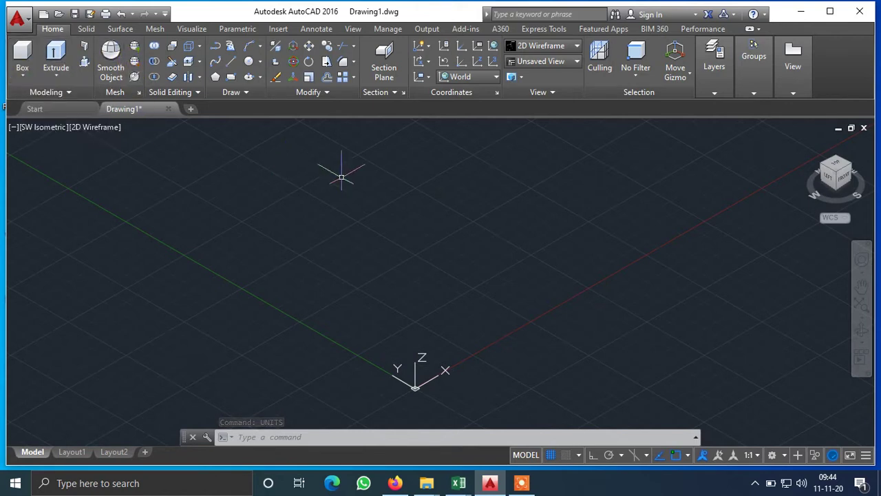
# Step: Create a solid cylinder with a base radius of 20 mm and a height of 50 mm near the origin
pyautogui.click(435, 187)
pyautogui.moveTo(435, 187)
pyautogui.mouseDown()
pyautogui.moveTo(393, 252)
pyautogui.moveTo(379, 225)
pyautogui.mouseUp()
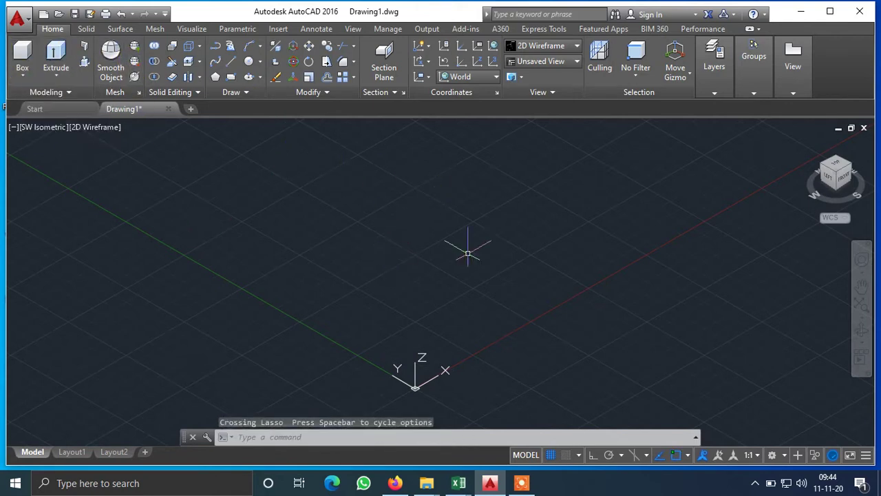
pyautogui.moveTo(493, 231); pyautogui.dragTo(438, 296, button='middle')
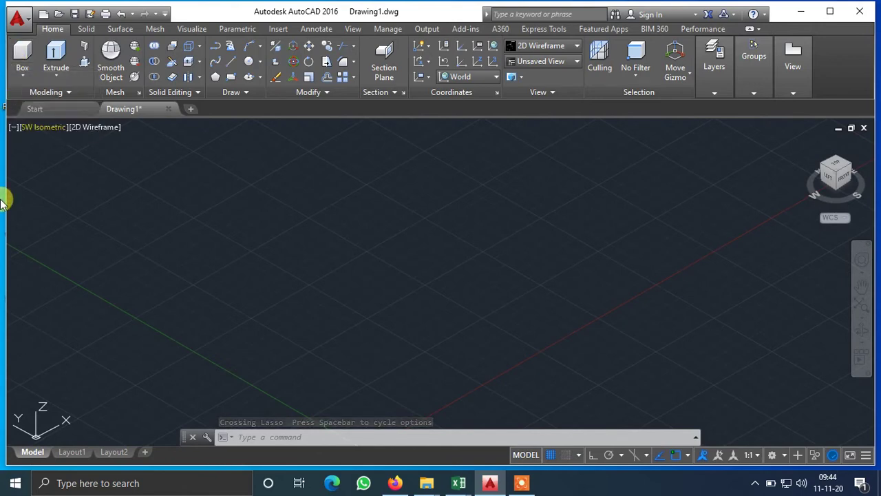
pyautogui.click(26, 74)
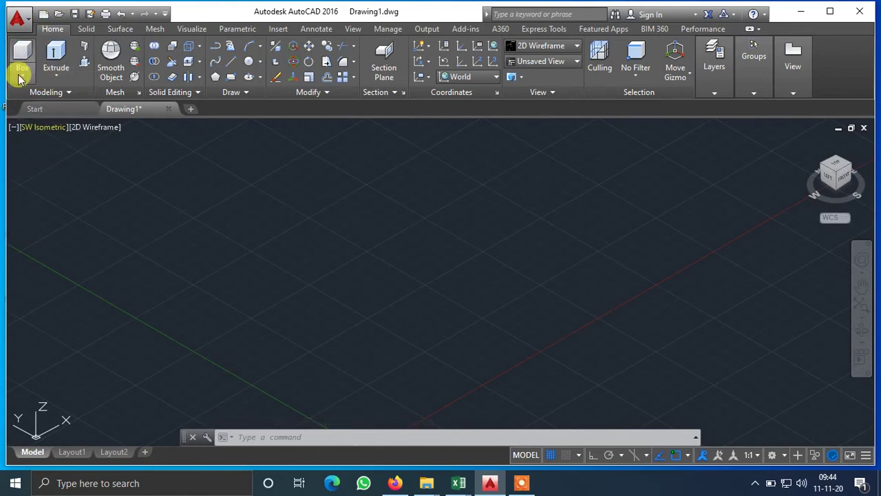
pyautogui.click(21, 76)
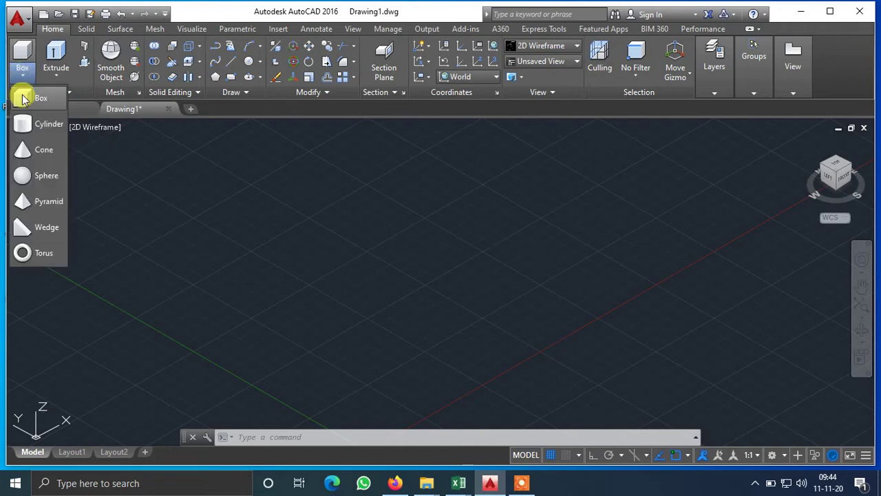
pyautogui.click(24, 132)
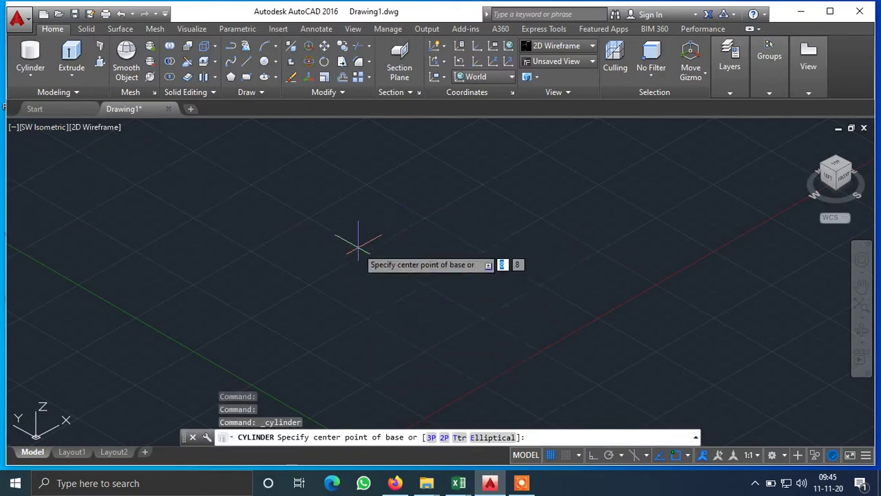
pyautogui.click(353, 259)
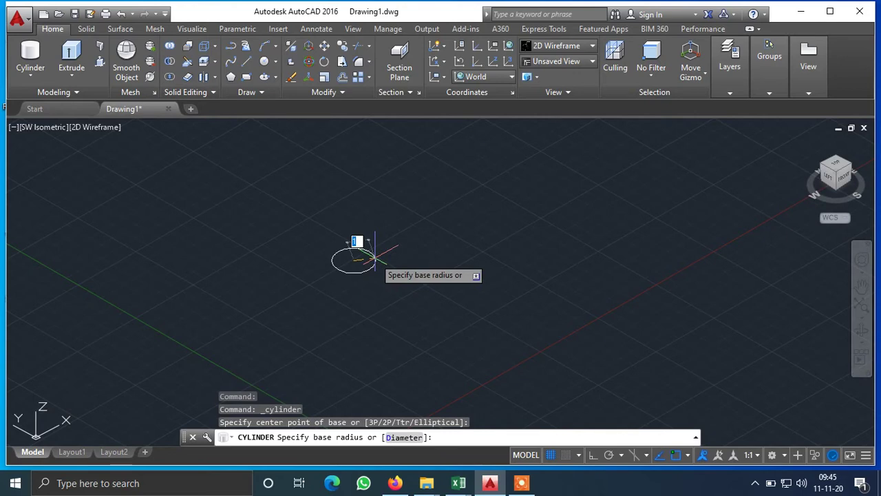
pyautogui.write('20')
pyautogui.click(375, 261)
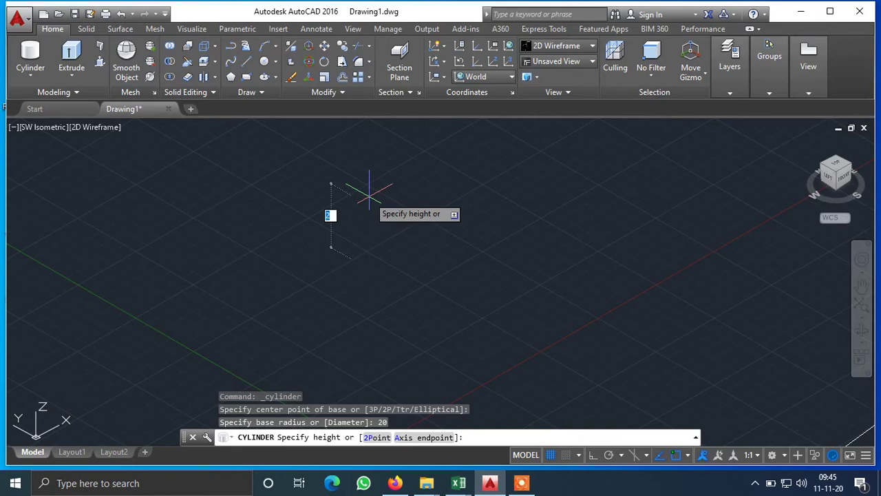
pyautogui.write('50')
pyautogui.press('Return')
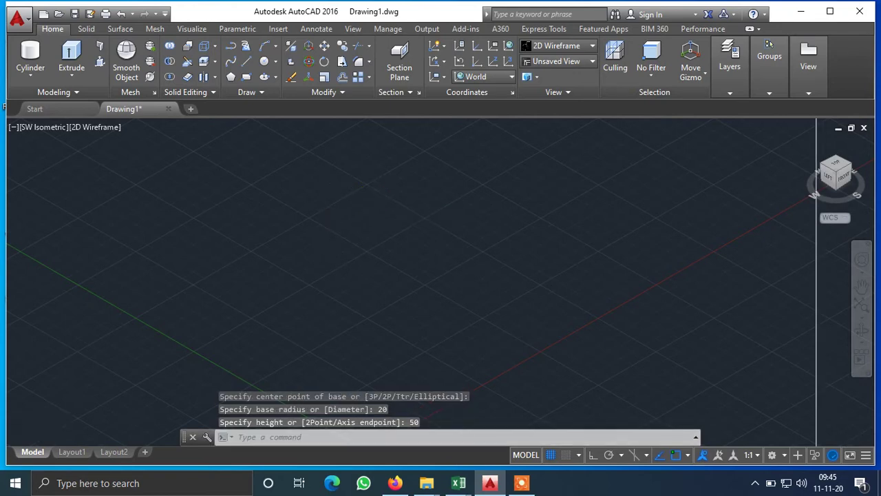
pyautogui.scroll(-6, 364, 200)
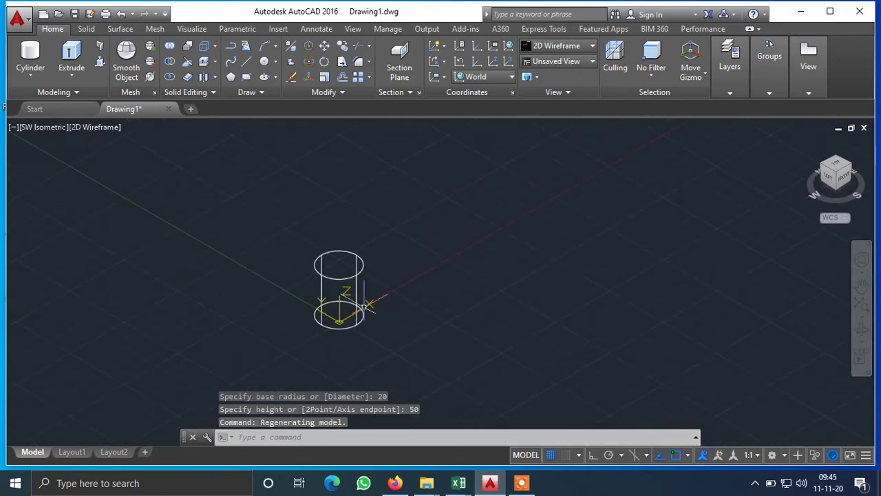
pyautogui.scroll(4, 359, 301)
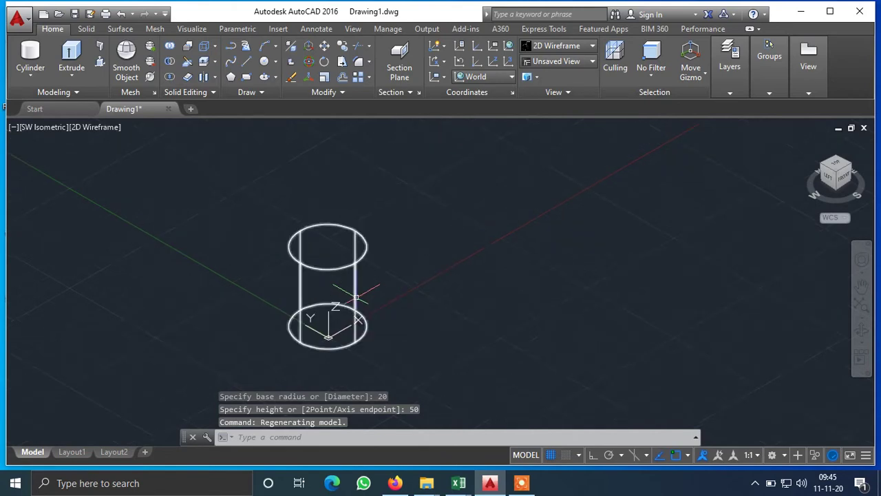
# Step: Display the cylinder in the Shades of Gray visual style
pyautogui.click(582, 47)
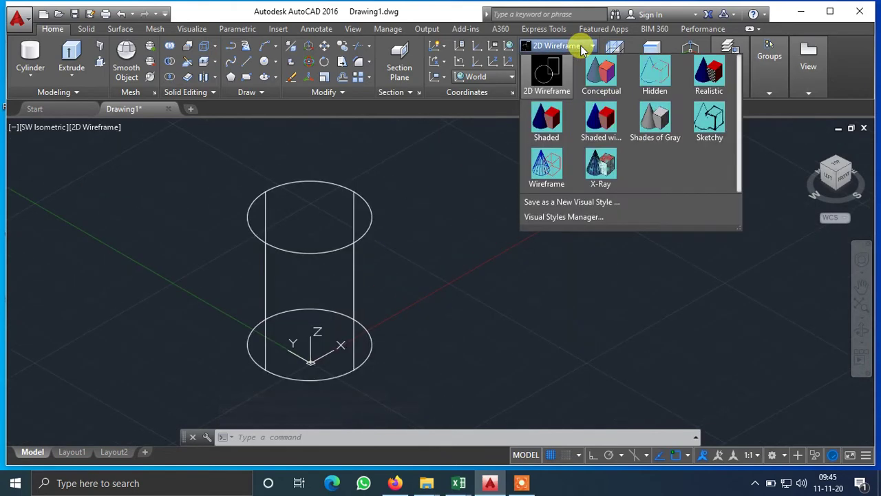
pyautogui.click(651, 119)
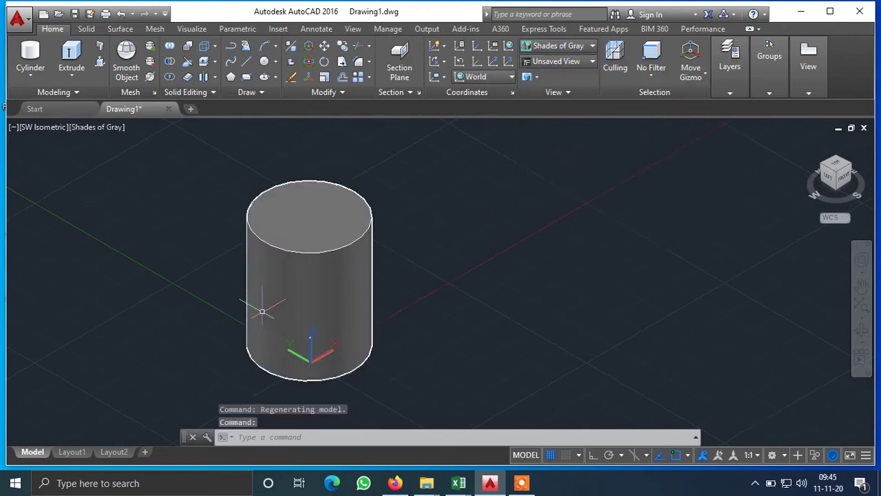
pyautogui.scroll(-2, 436, 189)
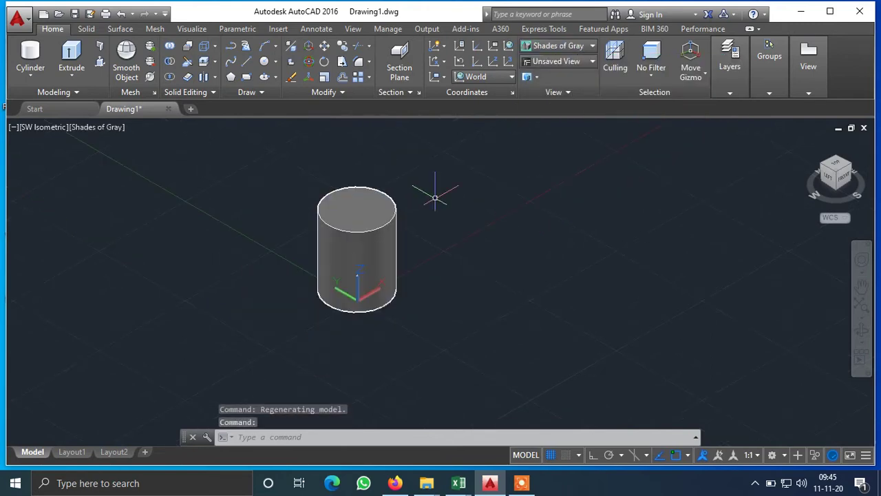
# Step: Move the cylinder away from the origin into the open area between the positive X and Y axes
pyautogui.moveTo(437, 189); pyautogui.dragTo(399, 286, button='middle')
pyautogui.moveTo(471, 196); pyautogui.dragTo(459, 227, button='middle')
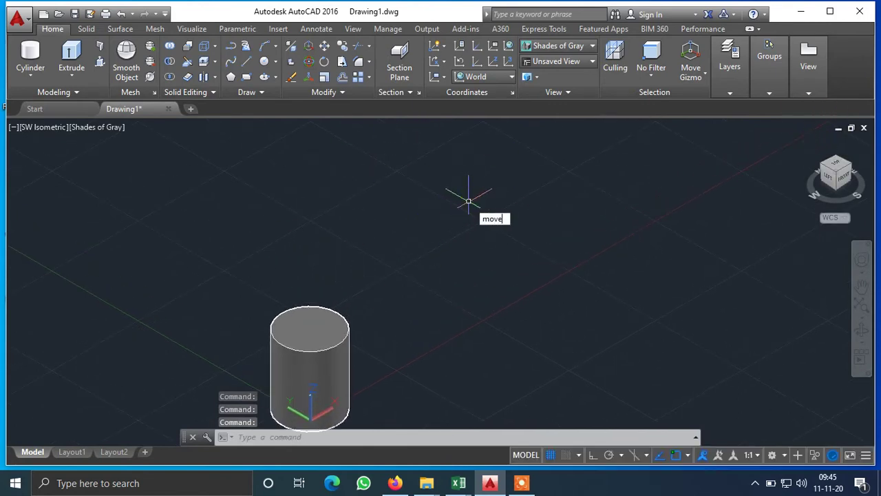
pyautogui.press('Return')
pyautogui.click(309, 327)
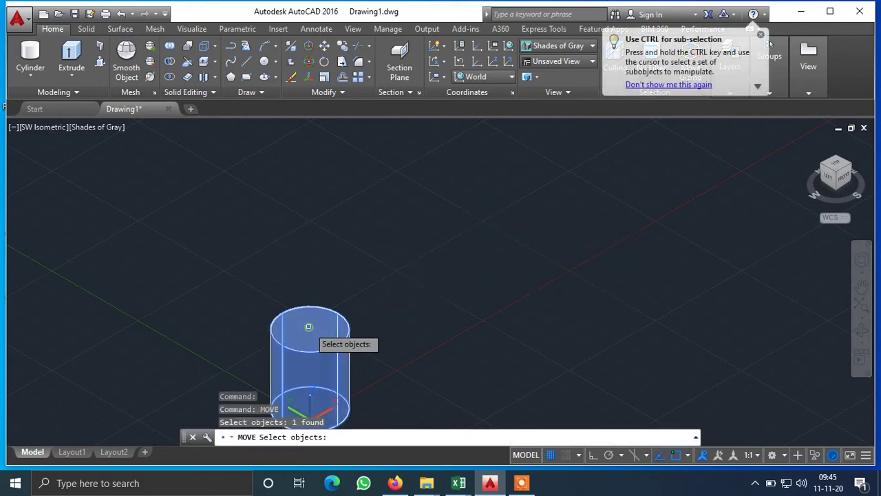
pyautogui.press('Return')
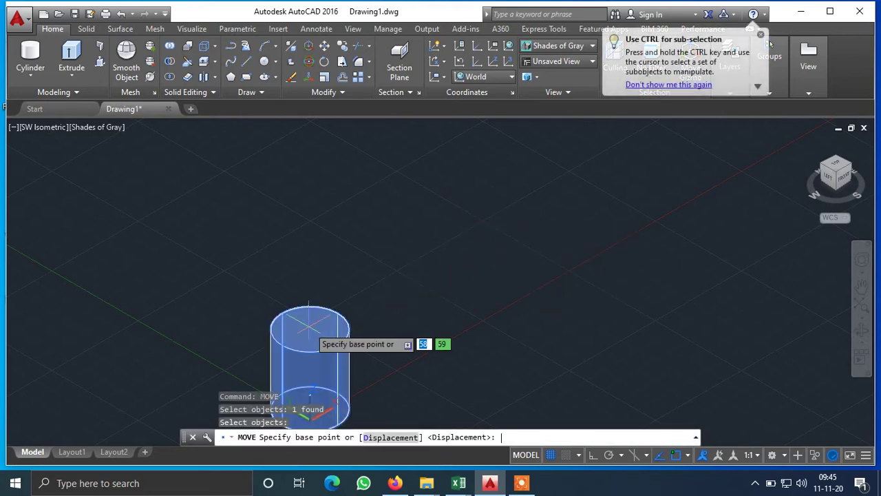
pyautogui.click(272, 320)
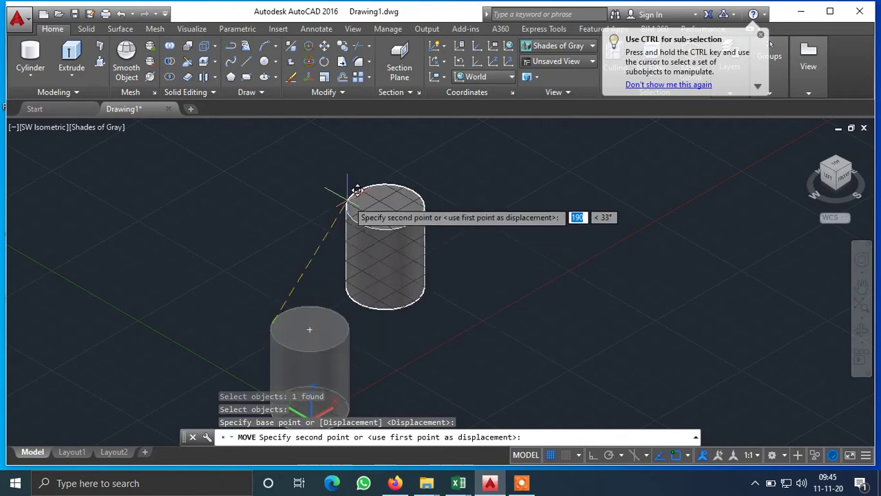
pyautogui.click(345, 191)
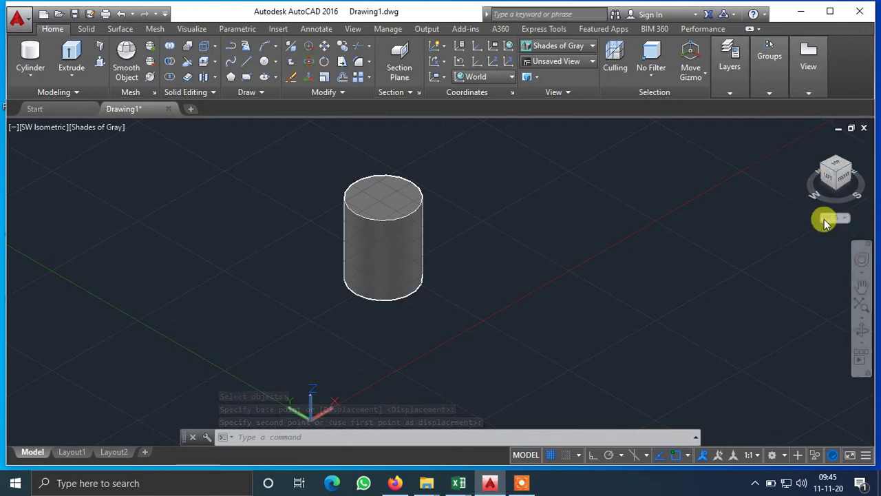
# Step: Inspect the cylinder in the Top, Bottom, Left and Right preset views
pyautogui.click(29, 130)
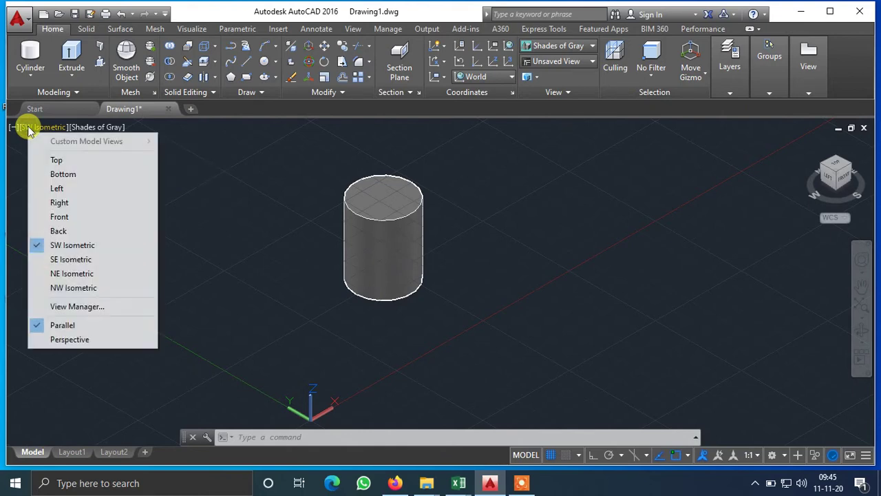
pyautogui.click(54, 162)
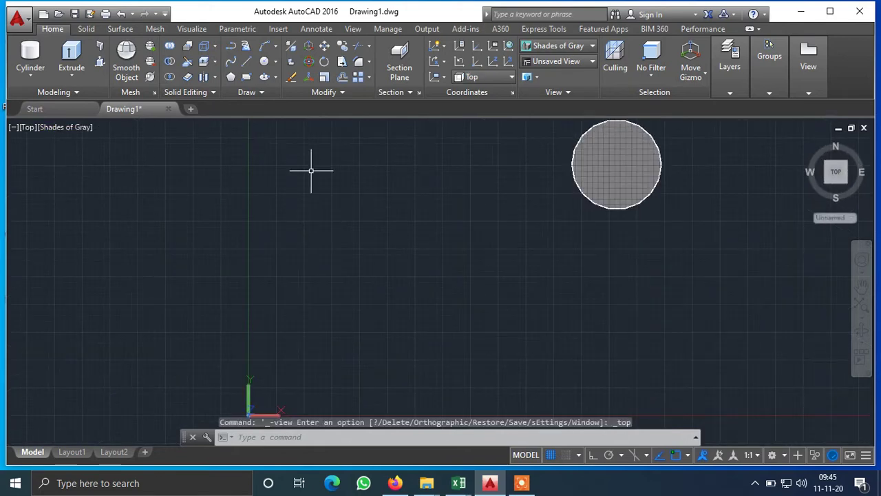
pyautogui.moveTo(708, 190); pyautogui.dragTo(586, 299, button='middle')
pyautogui.scroll(3, 586, 297)
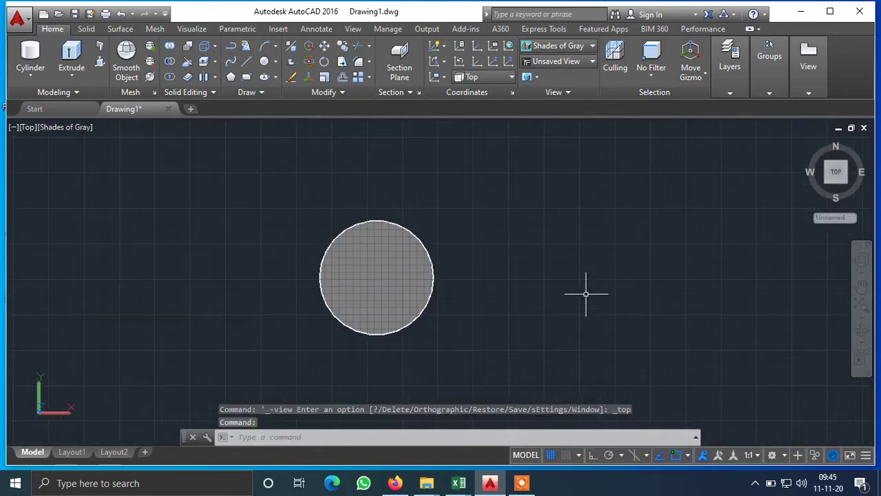
pyautogui.click(25, 129)
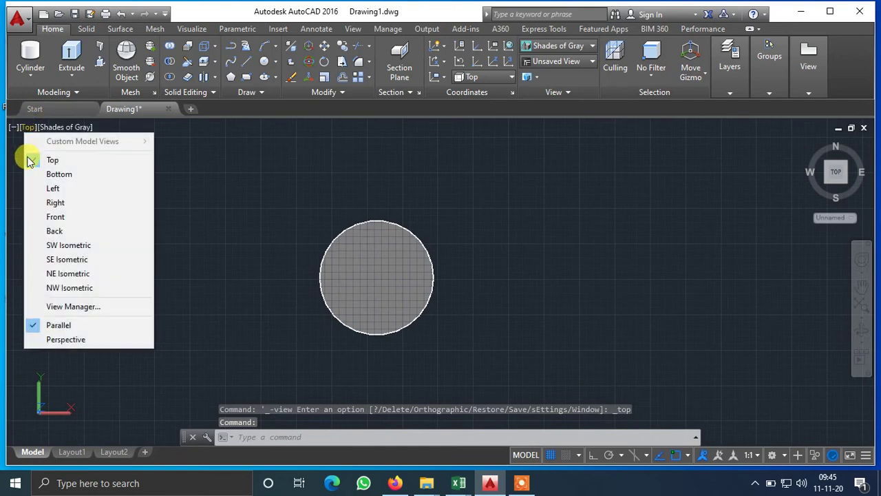
pyautogui.click(33, 173)
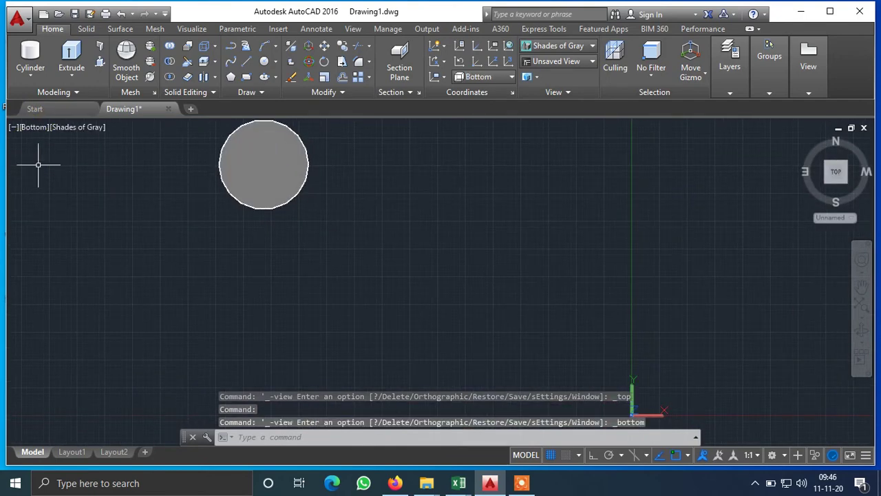
pyautogui.click(37, 128)
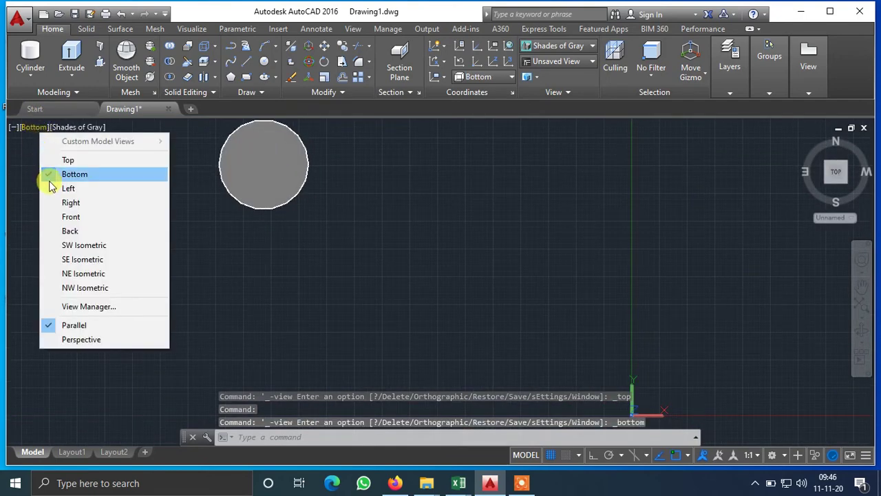
pyautogui.click(68, 188)
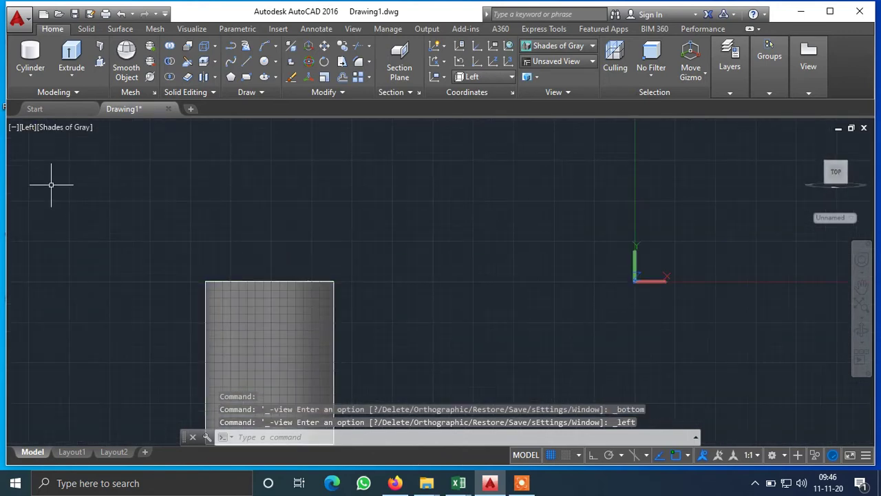
pyautogui.click(24, 127)
pyautogui.click(31, 202)
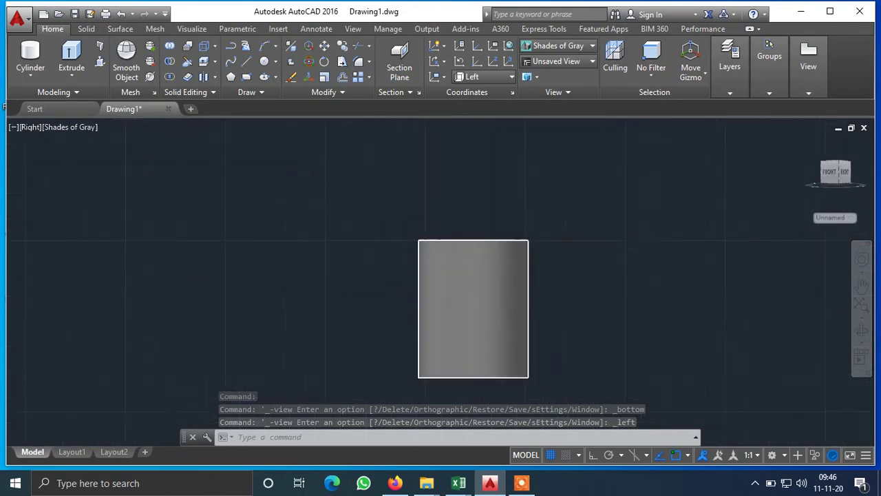
# Step: Switch to SW Isometric, then realign the coordinate system through the Top view and return to the home view
pyautogui.click(32, 128)
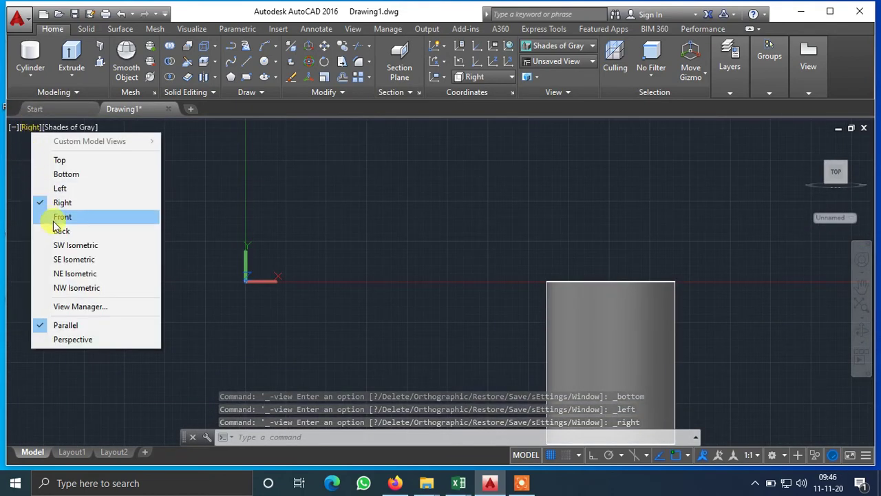
pyautogui.click(60, 248)
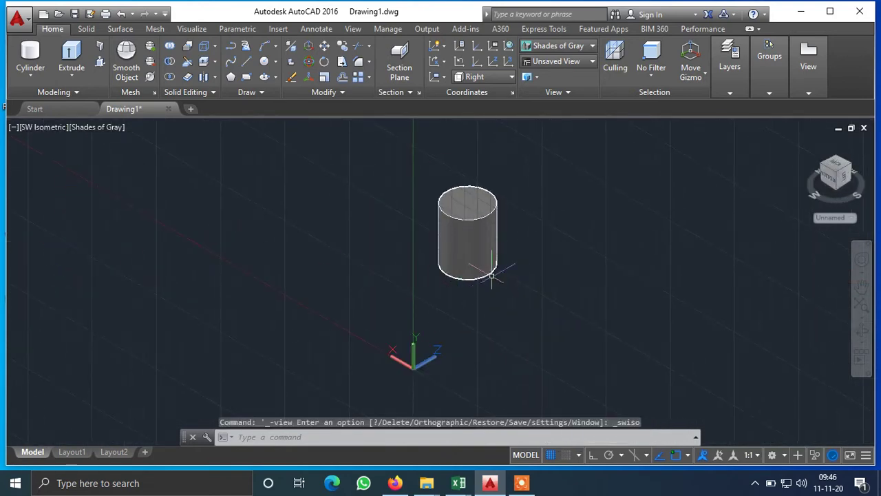
pyautogui.click(807, 142)
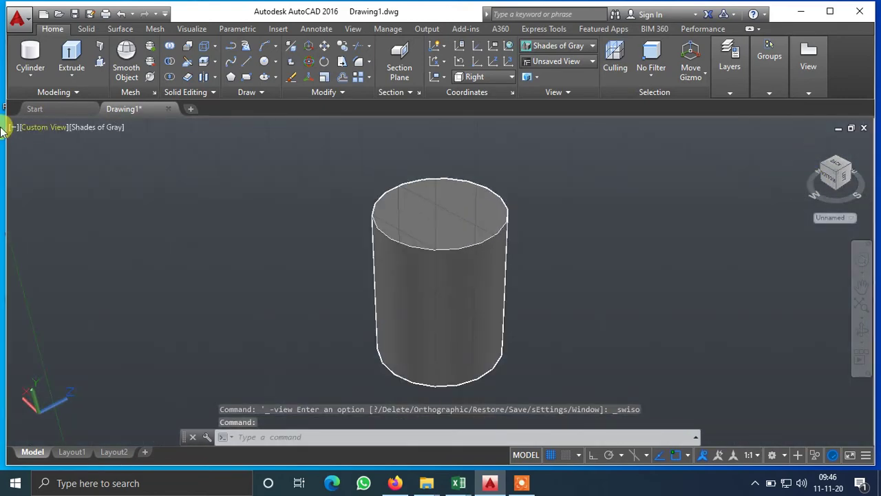
pyautogui.click(43, 127)
pyautogui.click(56, 159)
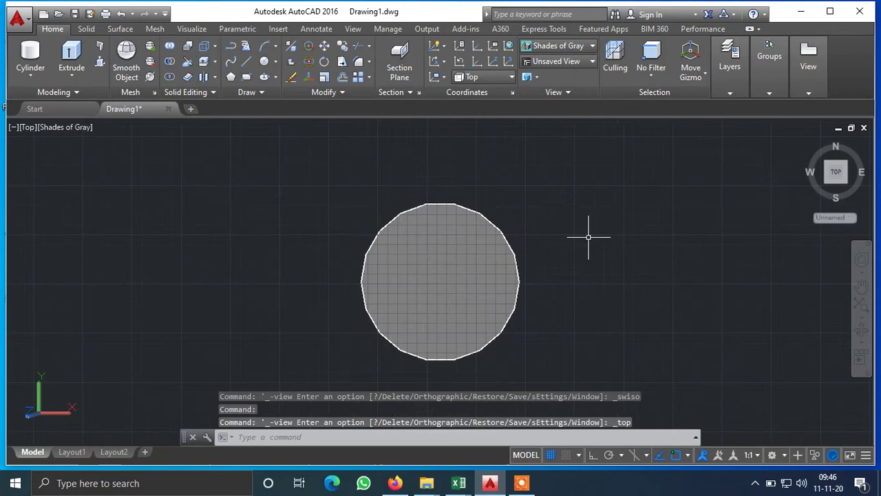
pyautogui.click(809, 142)
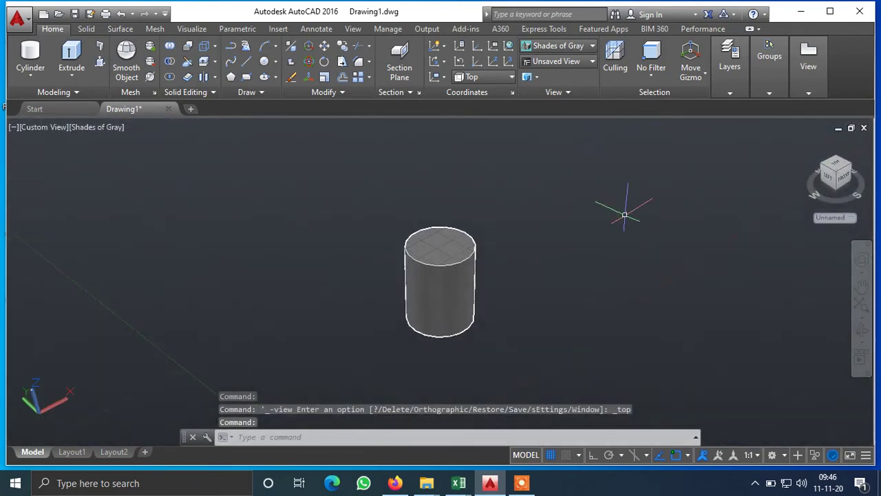
# Step: Start a base drawing view from model space using the cylinder, on a new layout named cyl
pyautogui.click(798, 92)
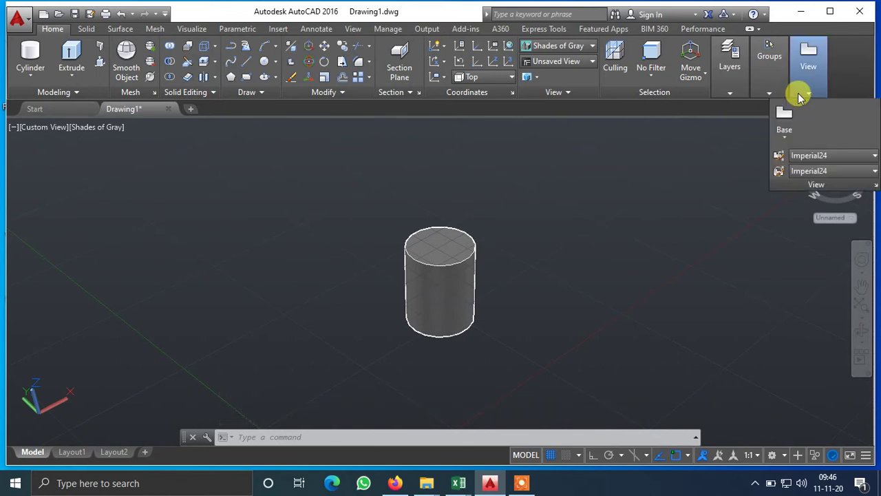
pyautogui.click(786, 132)
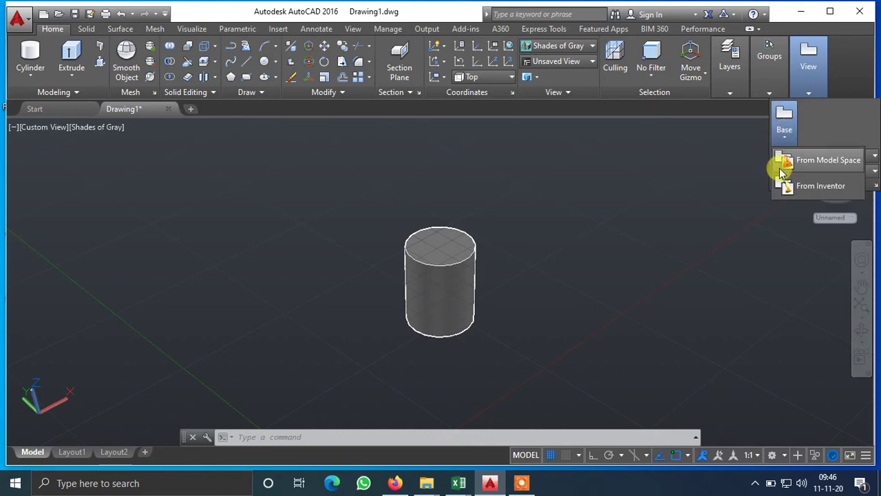
pyautogui.click(782, 164)
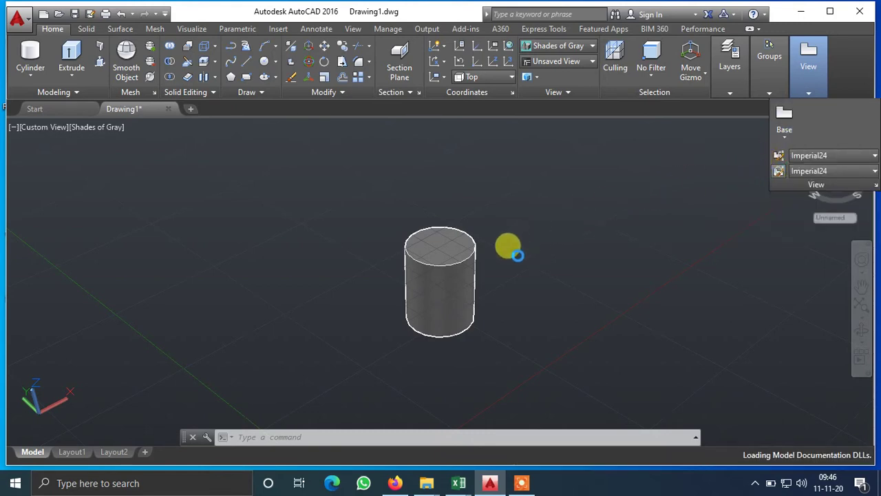
pyautogui.click(448, 283)
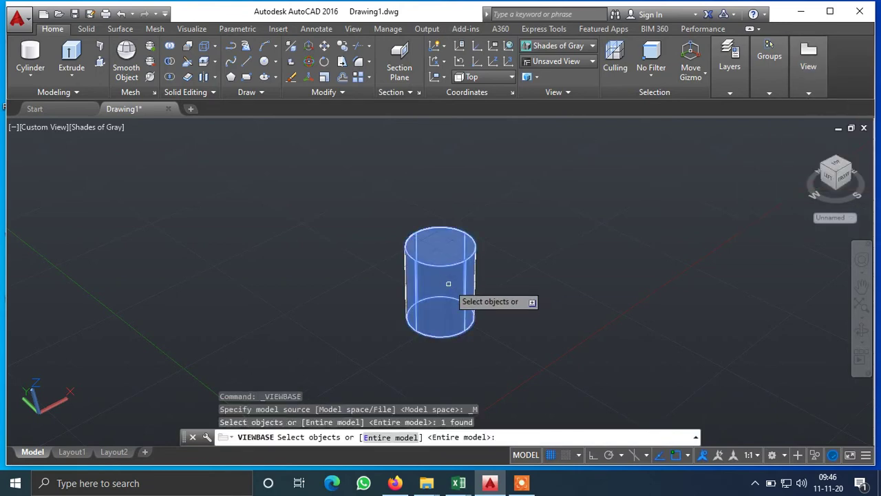
pyautogui.press('Return')
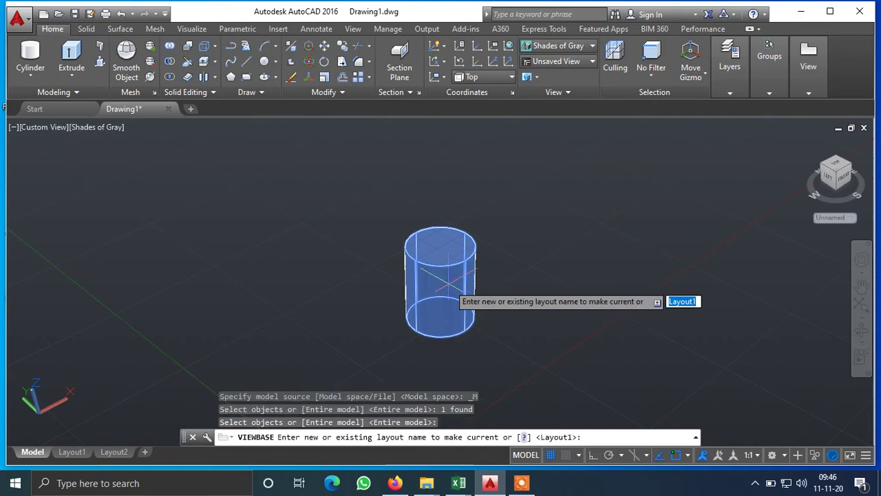
pyautogui.write('cyl')
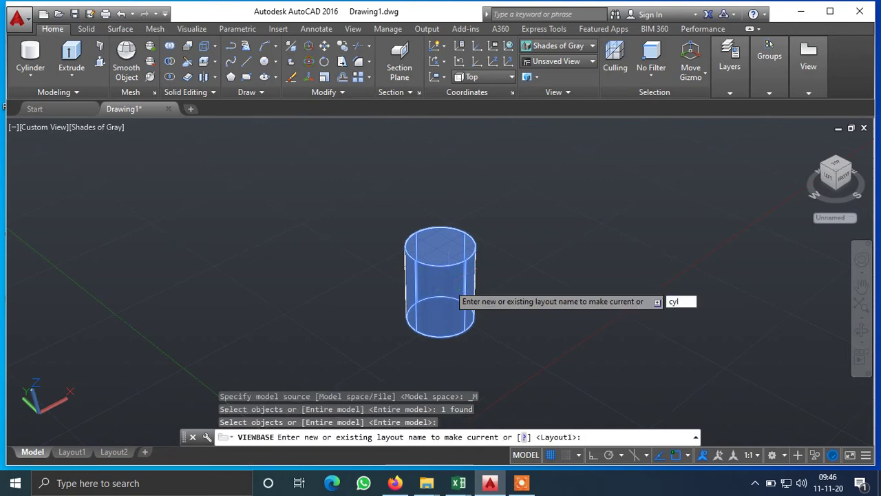
pyautogui.press('Return')
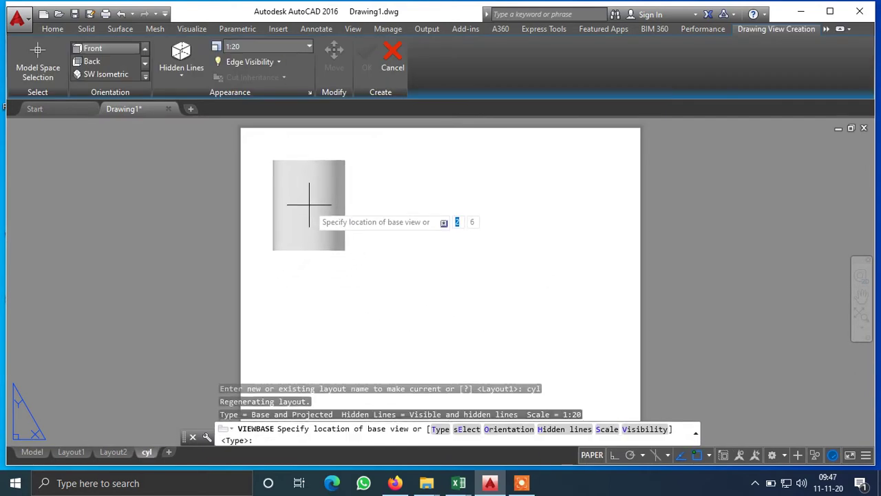
# Step: Place the front base view at the sheet's upper left, with projected views below it, beside it and an isometric diagonally below
pyautogui.click(309, 204)
pyautogui.press('Return')
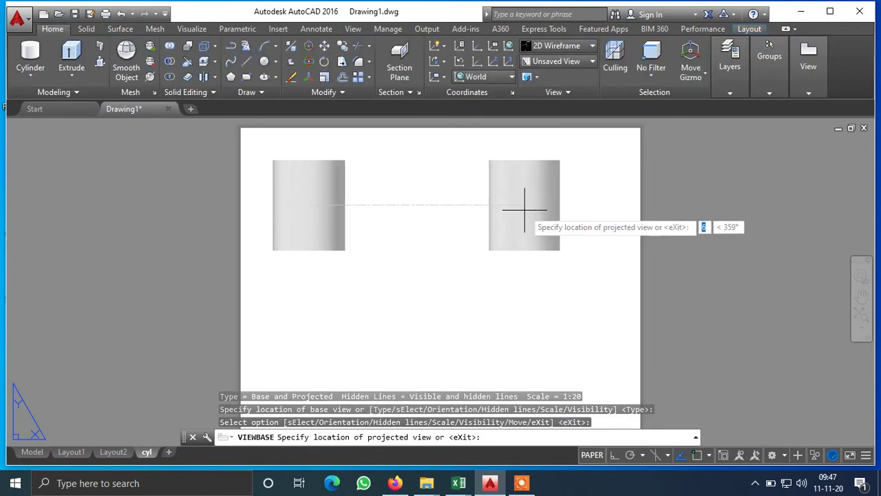
pyautogui.click(307, 336)
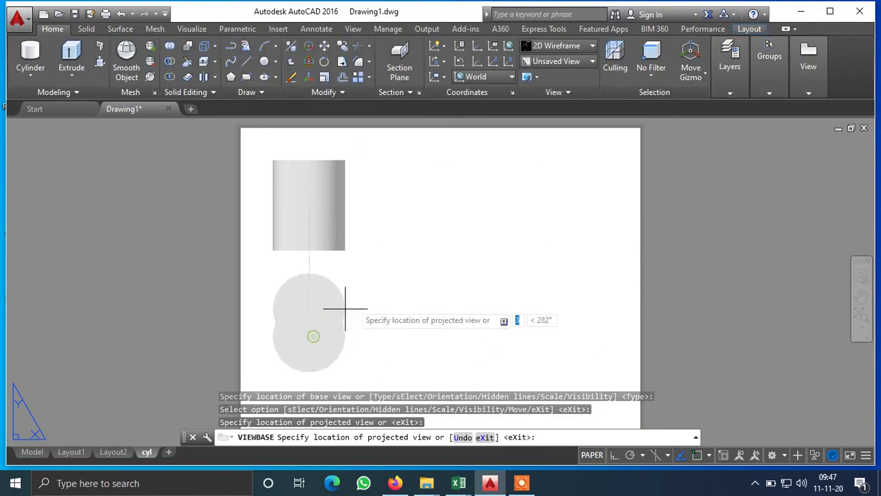
pyautogui.click(488, 227)
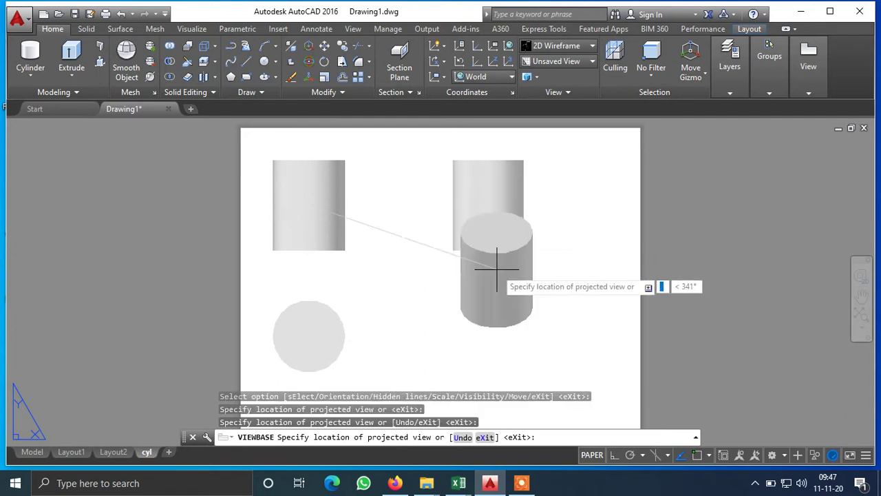
pyautogui.click(513, 335)
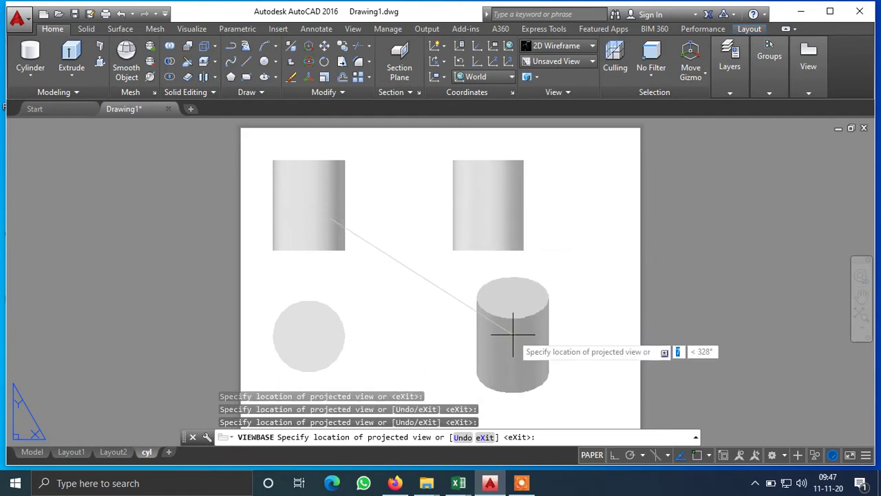
pyautogui.press('Return')
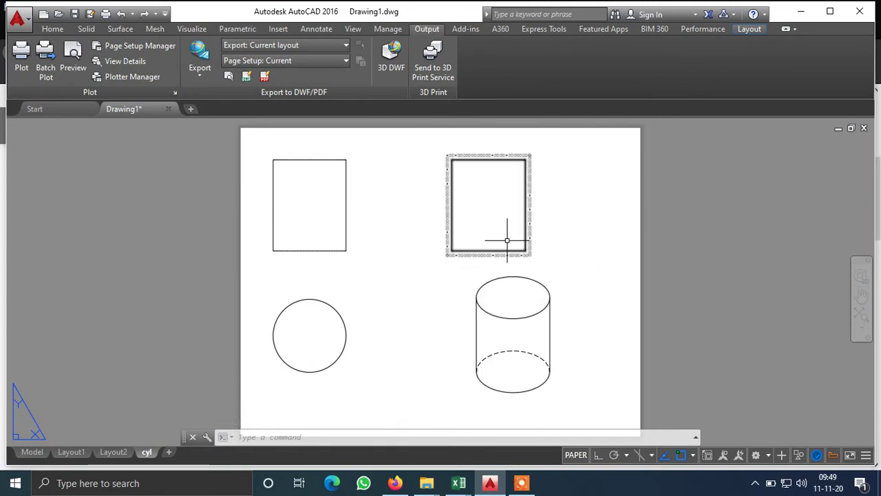
# Step: Open the Page Setup Manager for the cyl layout and enable its display when creating a new layout
pyautogui.click(59, 28)
pyautogui.click(428, 29)
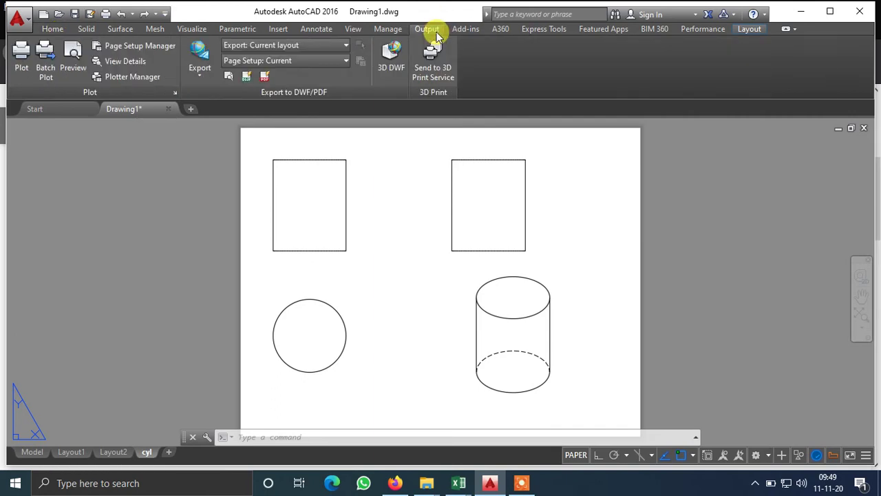
pyautogui.click(125, 49)
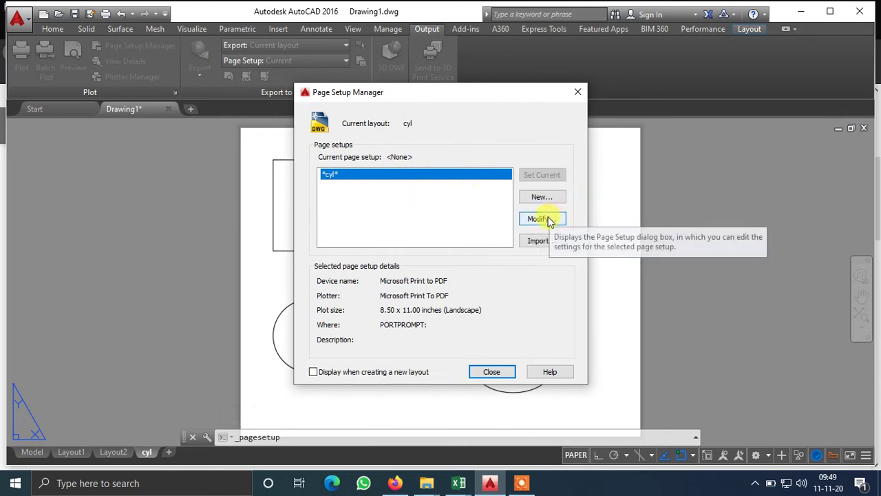
pyautogui.click(422, 371)
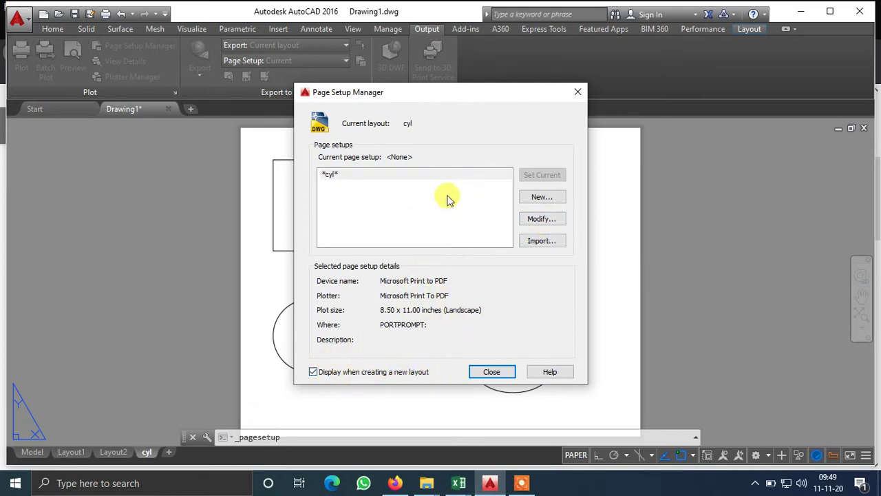
# Step: Modify the cyl page setup to A4 paper with the plot scale in mm
pyautogui.click(536, 220)
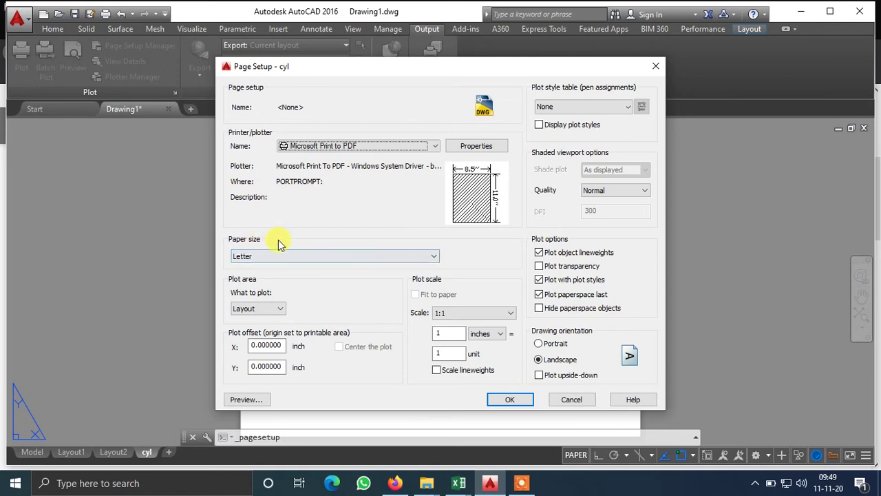
pyautogui.click(273, 255)
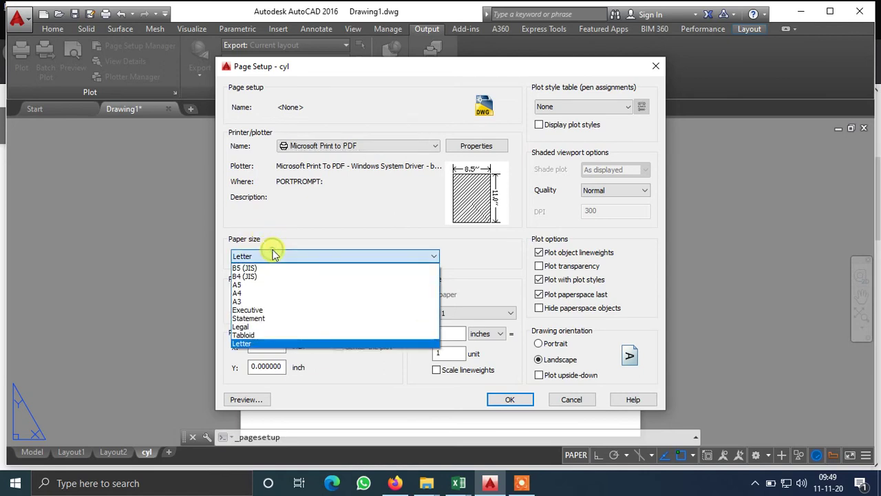
pyautogui.click(237, 287)
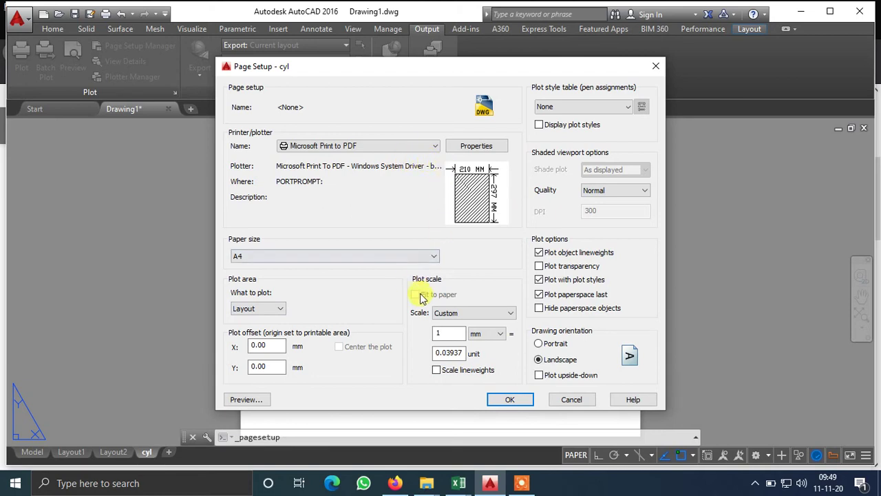
pyautogui.click(484, 334)
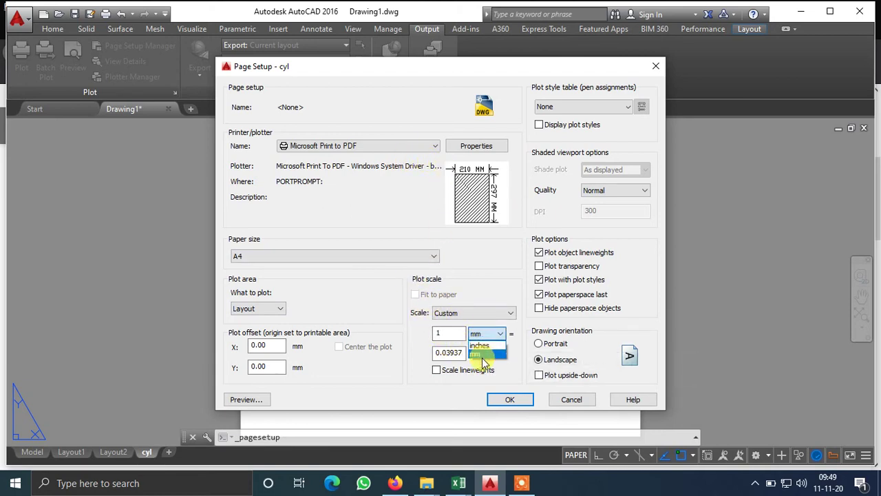
pyautogui.click(476, 354)
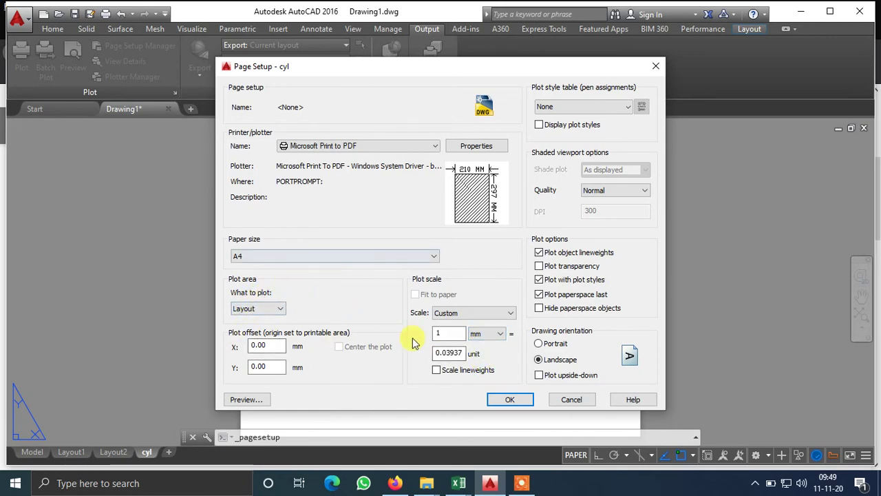
pyautogui.click(510, 399)
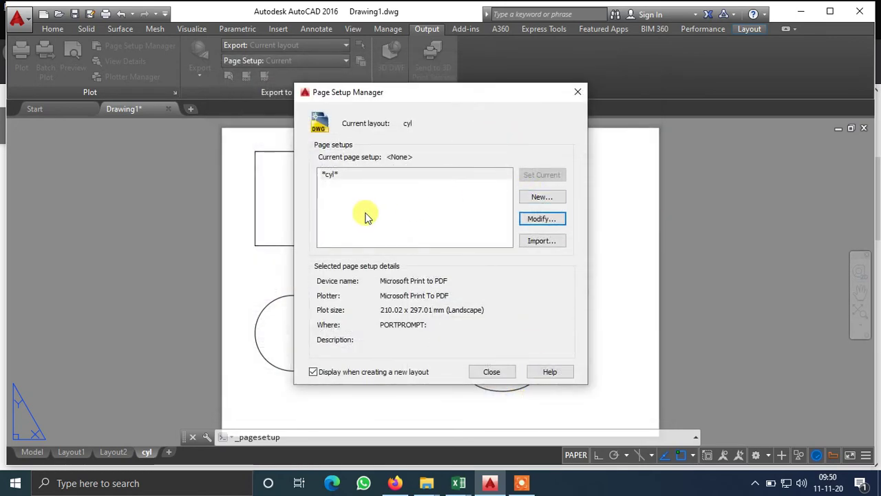
pyautogui.click(492, 372)
# Step: Move the side view and the isometric view of the cylinder farther right, widening the gap from the front and top views
pyautogui.click(502, 181)
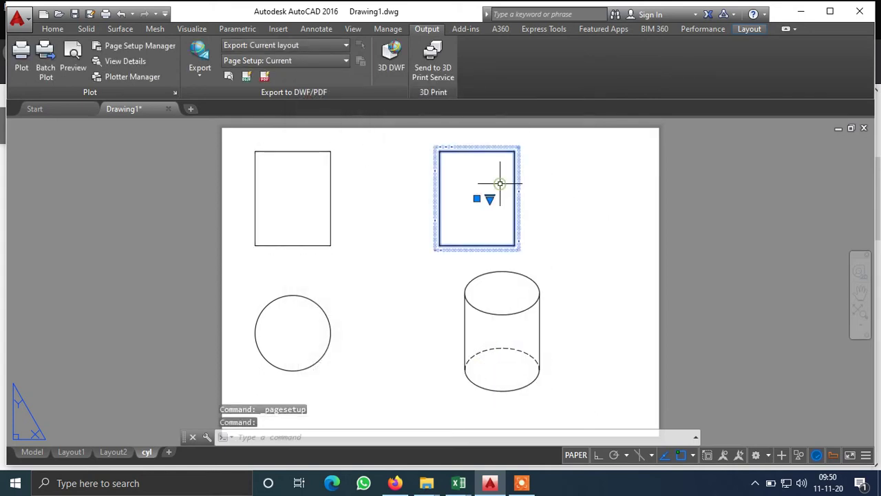
pyautogui.click(477, 198)
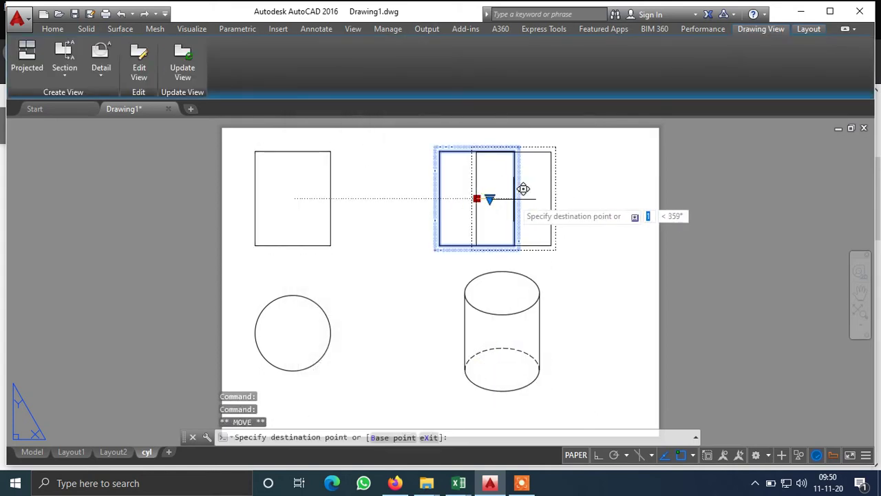
pyautogui.click(539, 219)
pyautogui.click(508, 313)
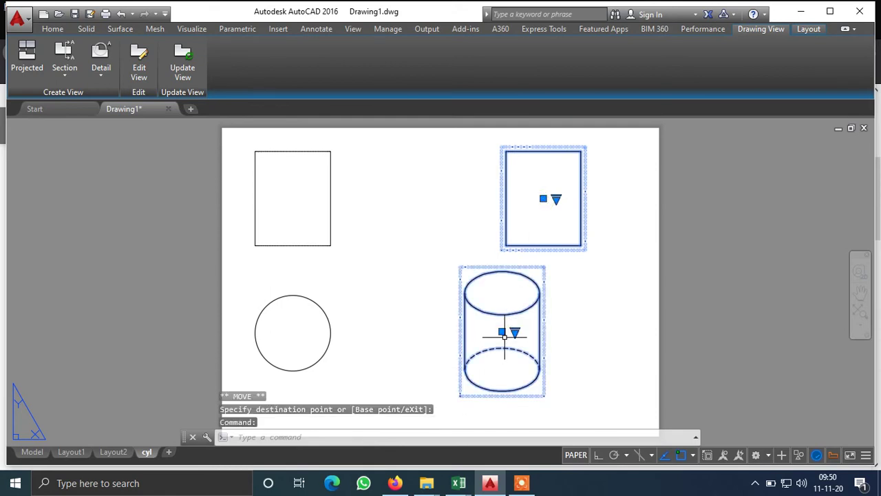
pyautogui.click(501, 331)
pyautogui.click(554, 331)
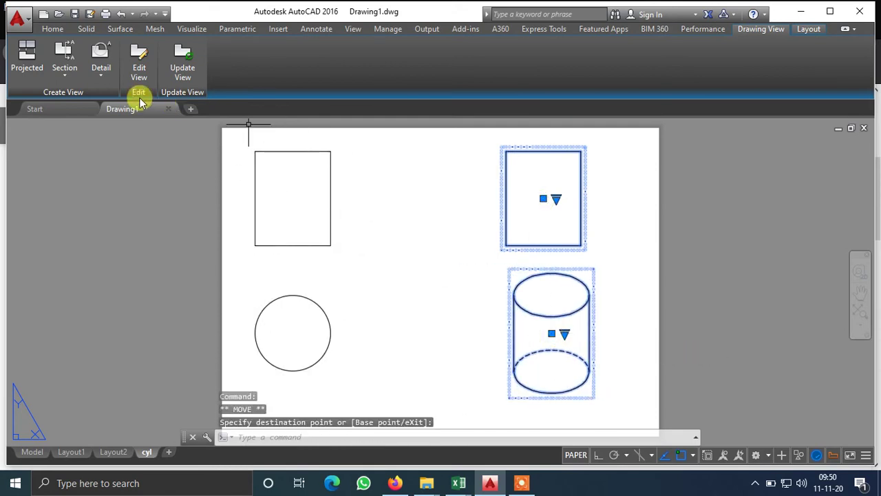
pyautogui.click(51, 31)
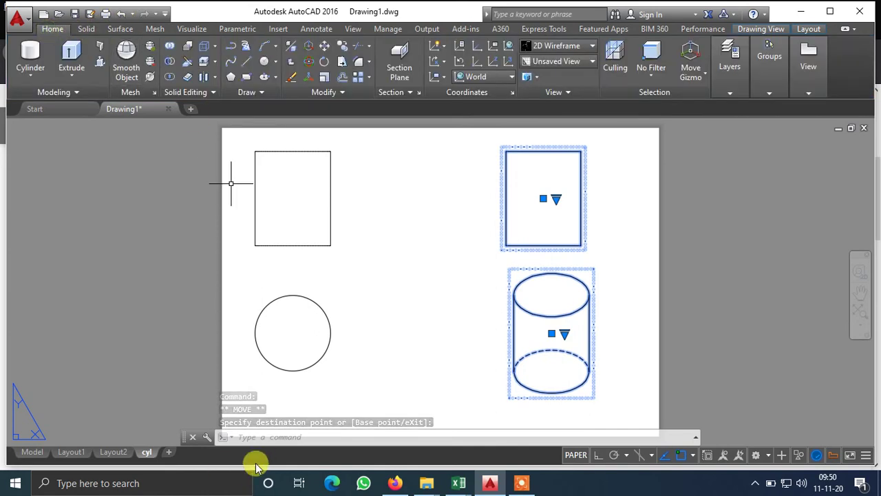
pyautogui.click(264, 436)
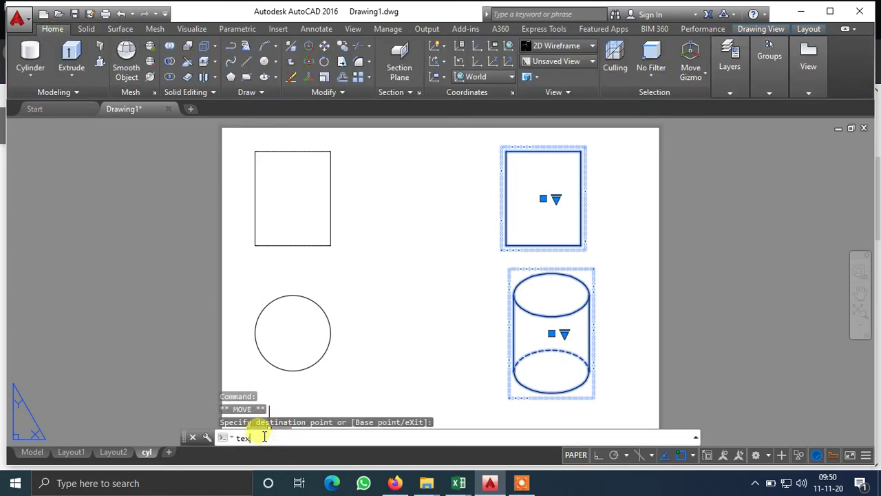
pyautogui.write('text')
pyautogui.press('Return')
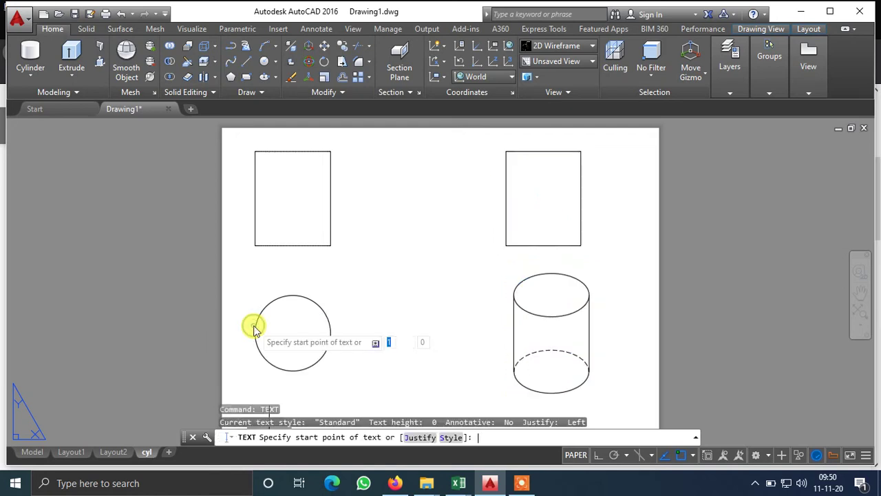
pyautogui.click(239, 254)
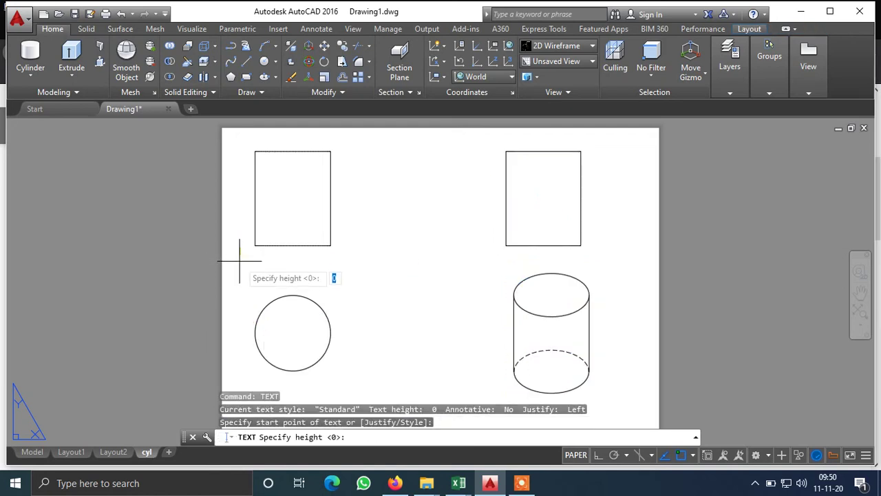
pyautogui.write('1.5')
pyautogui.press('Return')
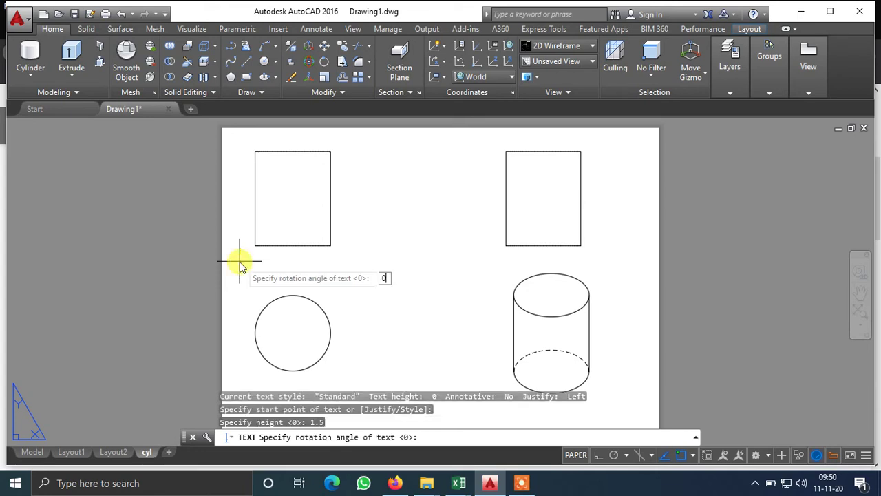
pyautogui.press('Return')
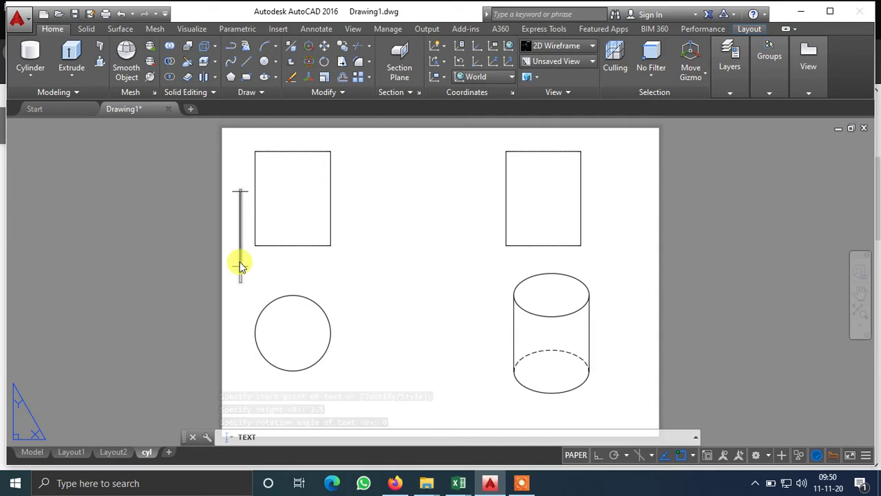
pyautogui.press('Return')
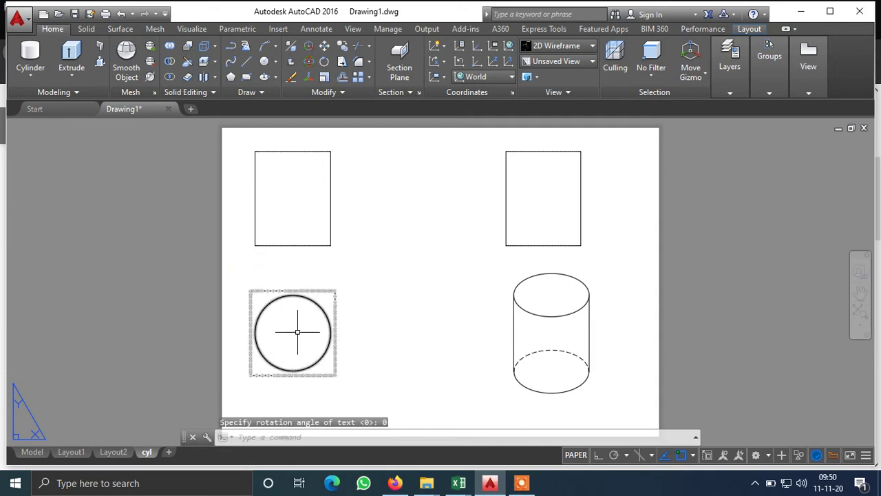
# Step: Add single-line text a' with height 0.25 and rotation 0 at the front view's lower-left corner
pyautogui.write('text')
pyautogui.press('Return')
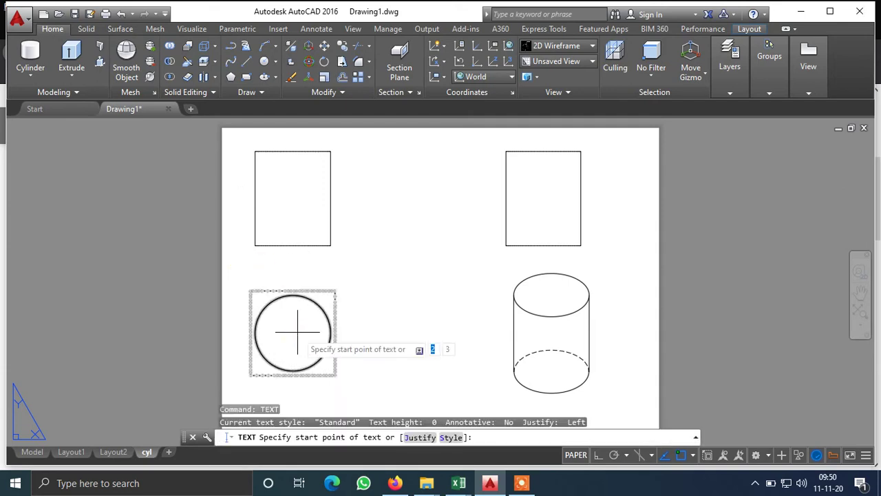
pyautogui.click(245, 254)
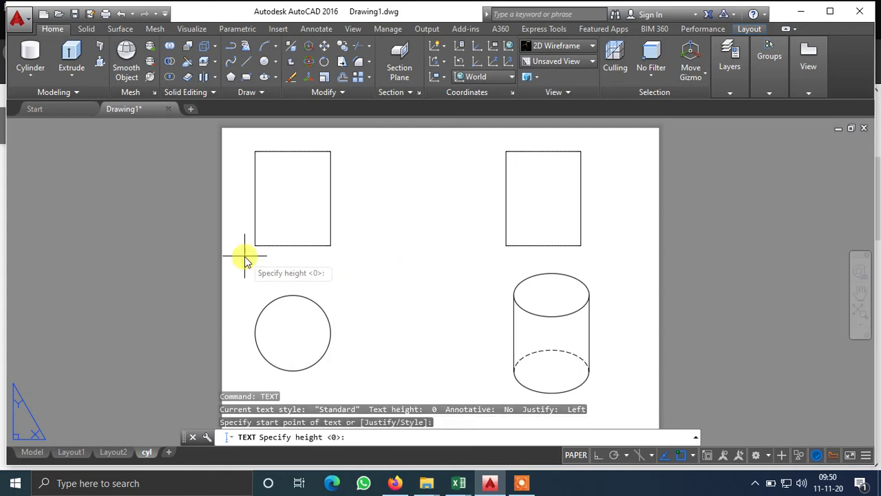
pyautogui.write('0.25')
pyautogui.press('Return')
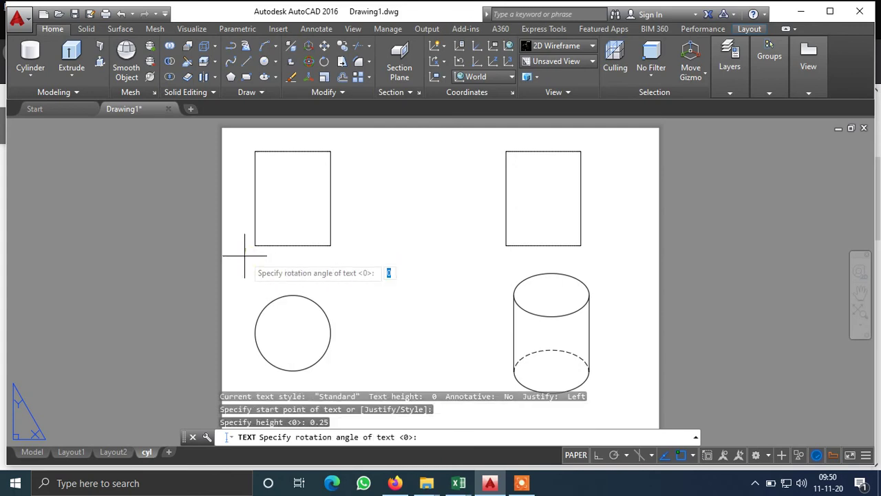
pyautogui.press('Return')
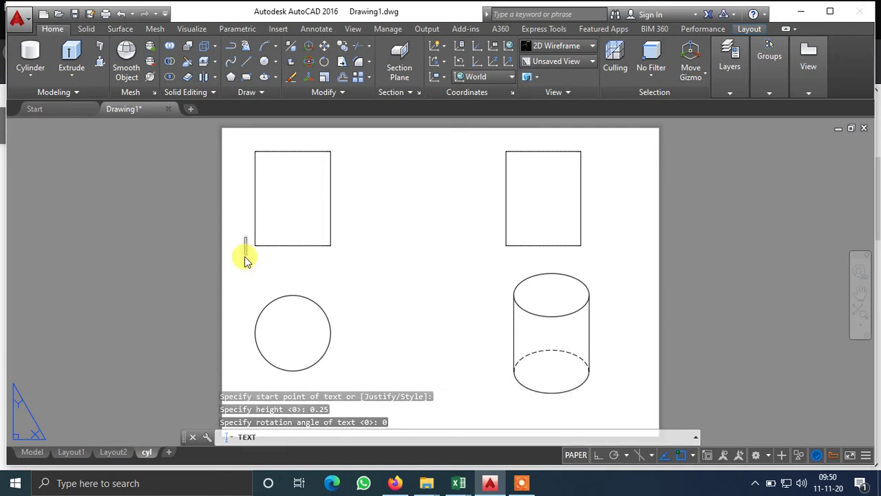
pyautogui.write('a')
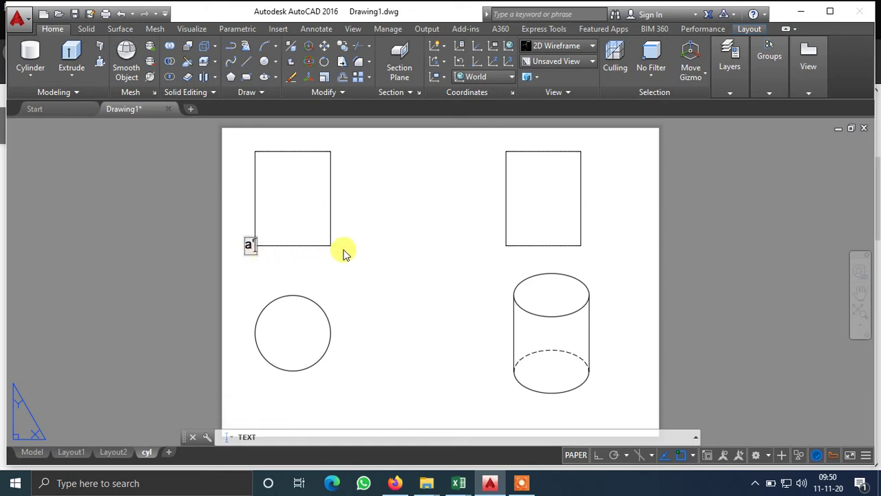
pyautogui.write("'")
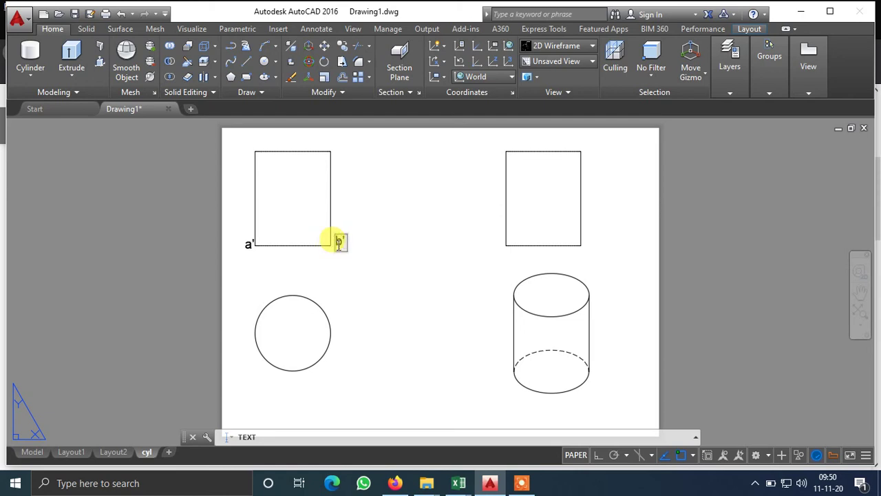
# Step: Label the front view's remaining corners b', c' and d' counterclockwise from the lower right
pyautogui.click(339, 242)
pyautogui.write("b'")
pyautogui.click(340, 143)
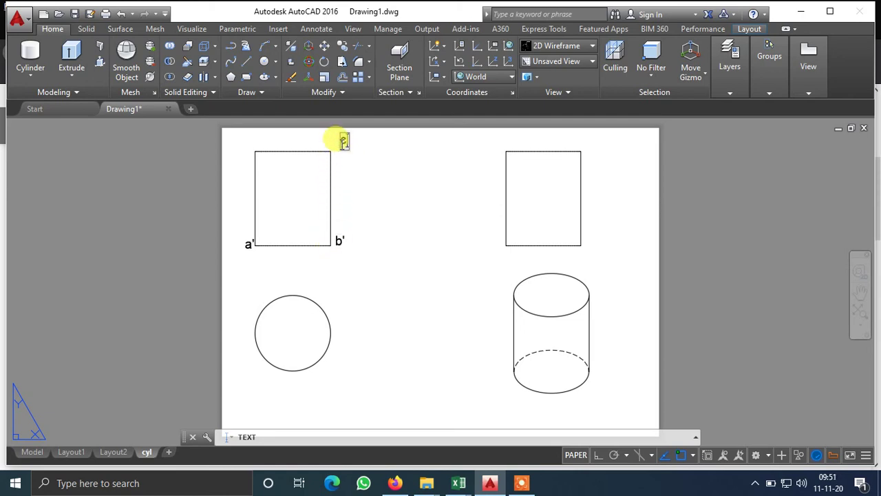
pyautogui.write("c'")
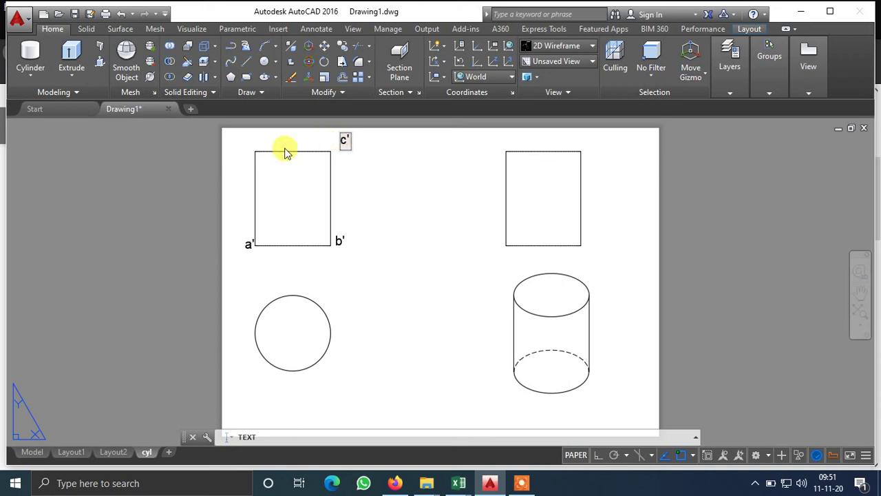
pyautogui.click(249, 138)
pyautogui.write('d')
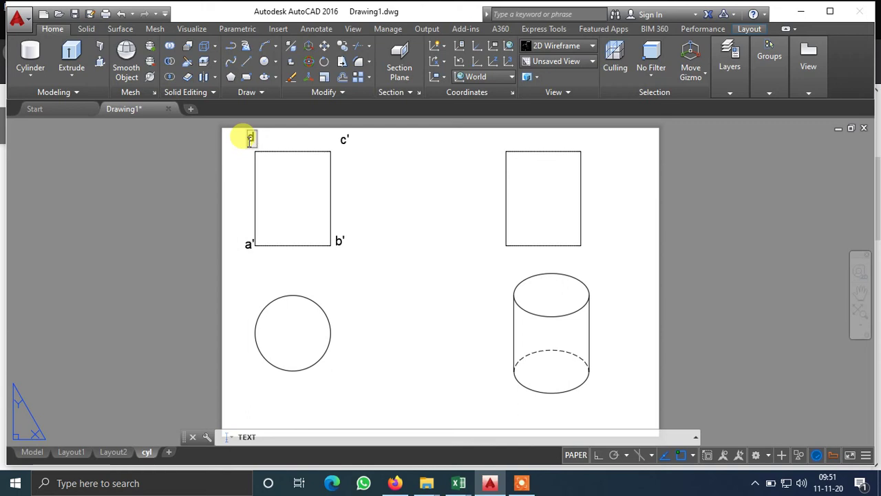
pyautogui.write("'")
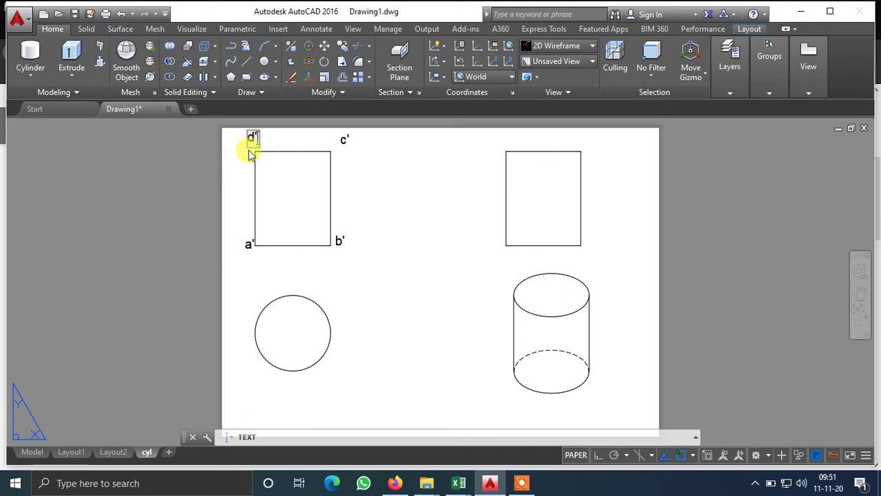
# Step: Label the circle's centre o and the side view's corners a'', b'', c'' and d'' counterclockwise from the lower left
pyautogui.click(297, 334)
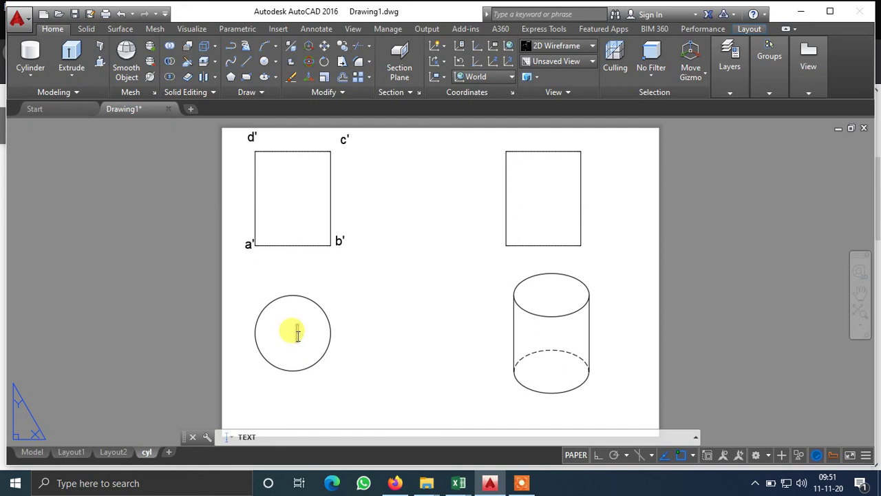
pyautogui.click(491, 246)
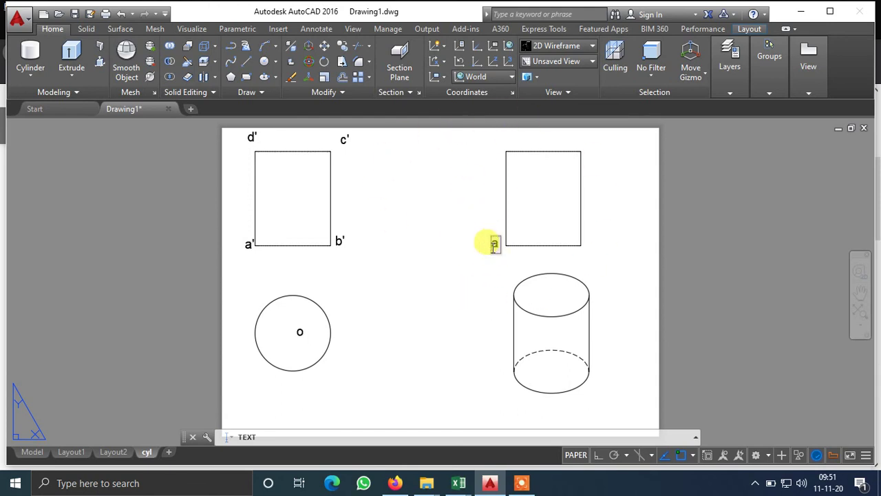
pyautogui.click(593, 246)
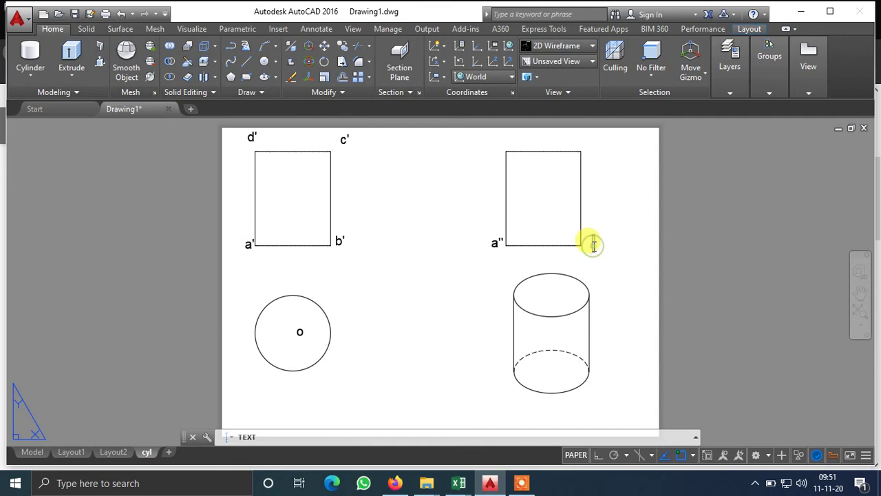
pyautogui.click(586, 148)
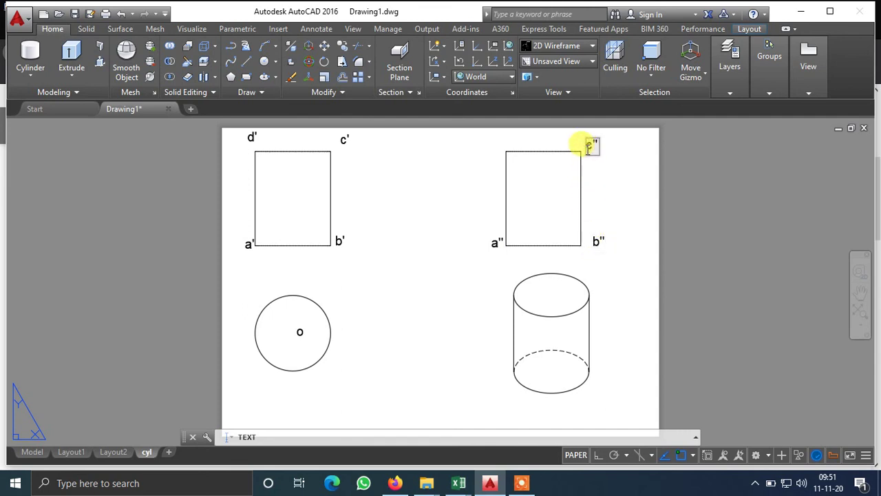
pyautogui.click(488, 144)
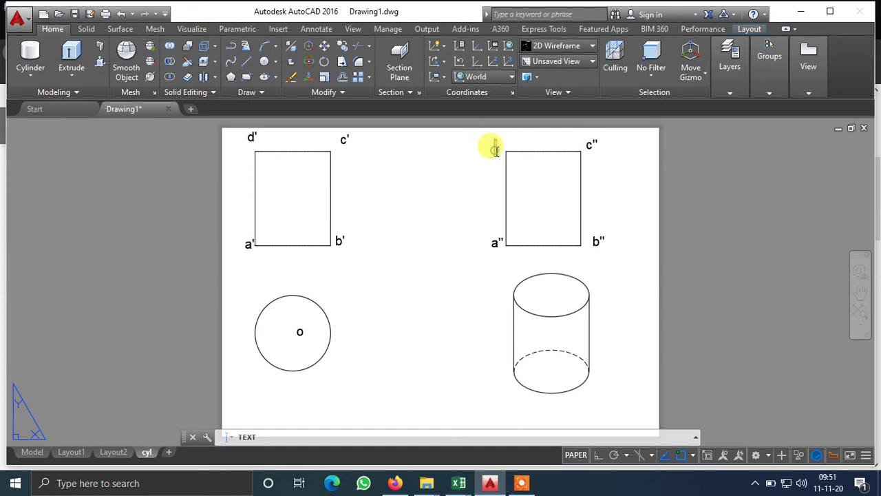
pyautogui.write("d''")
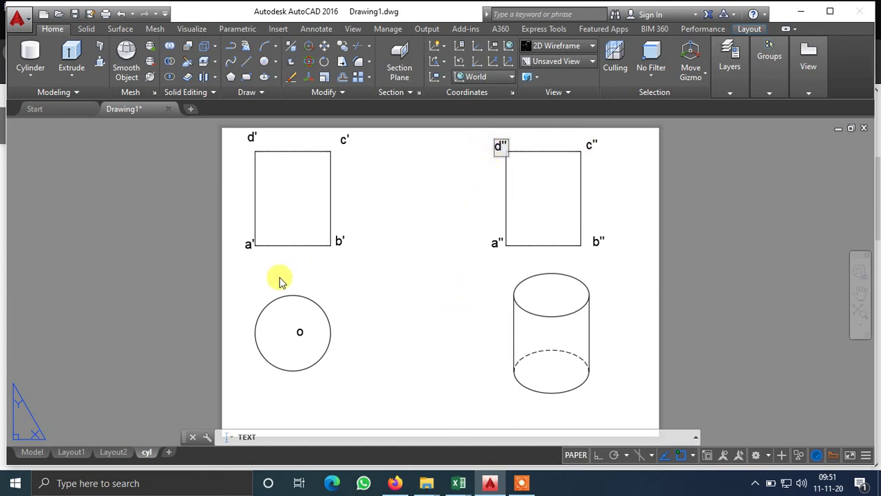
pyautogui.click(398, 310)
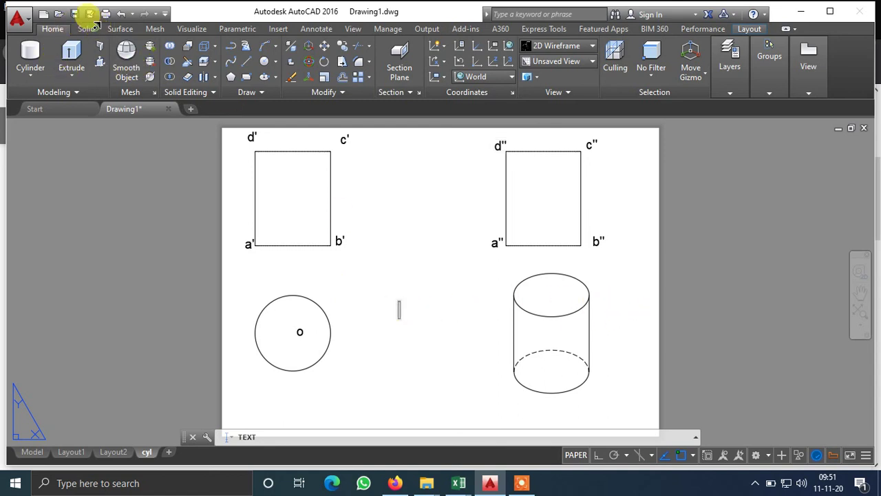
pyautogui.press('Escape')
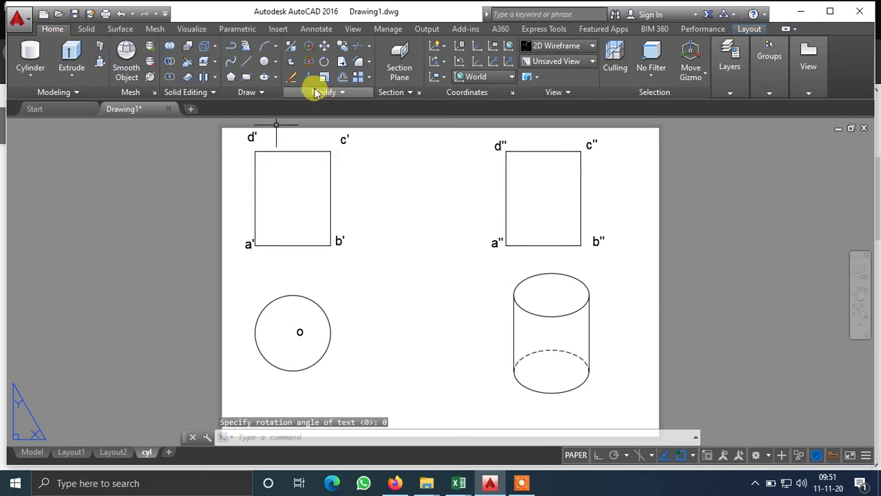
# Step: Draw a vertical line about 5 units long from the circle's centre up past the front view's upper edge
pyautogui.click(246, 61)
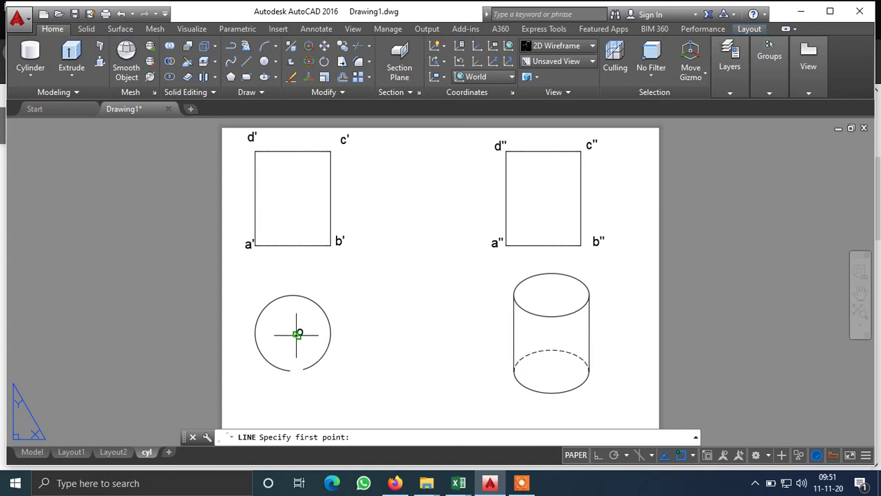
pyautogui.click(298, 334)
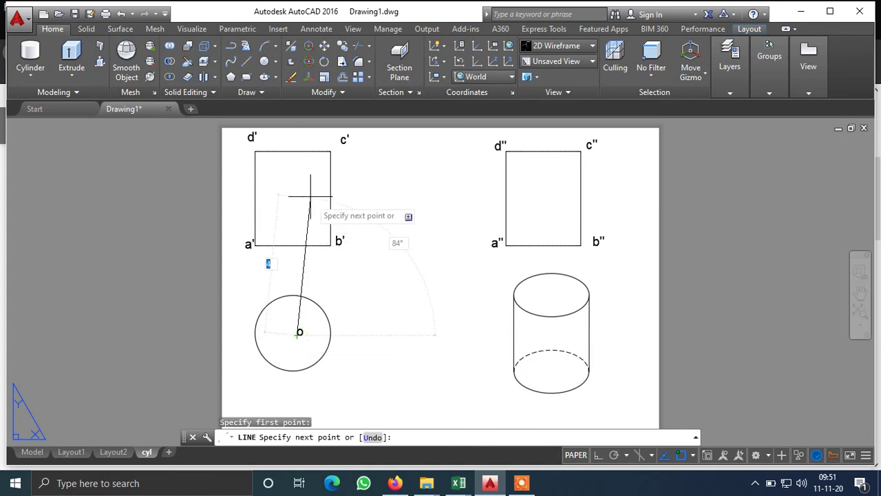
pyautogui.click(296, 139)
pyautogui.press('Escape')
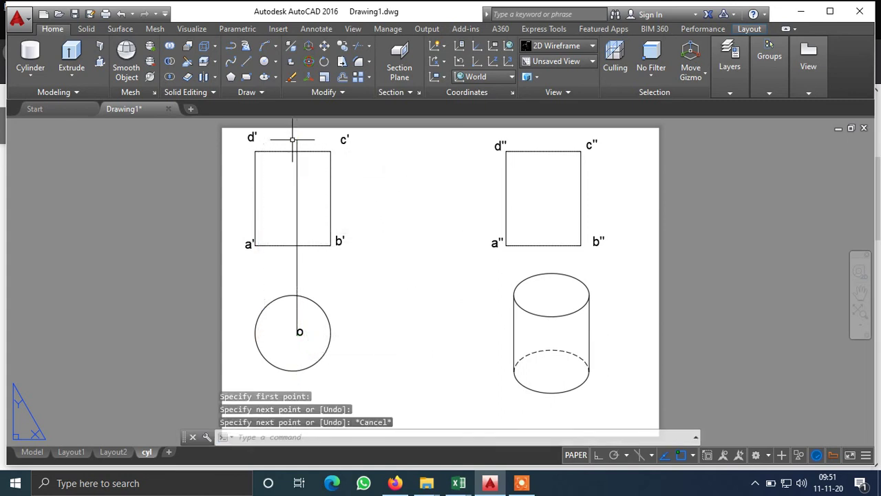
# Step: Set the vertical centre line's linetype to the dotted ACAD_VIEWBORD... style and deselect the line
pyautogui.click(298, 171)
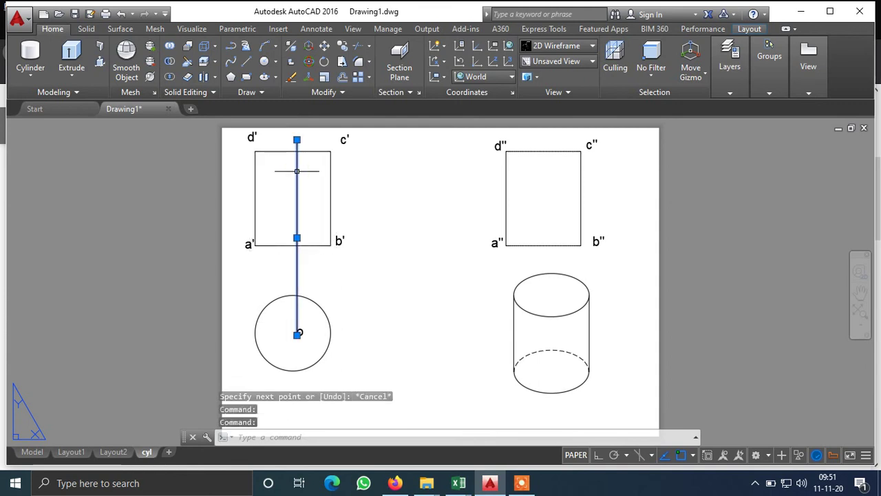
pyautogui.click(460, 122)
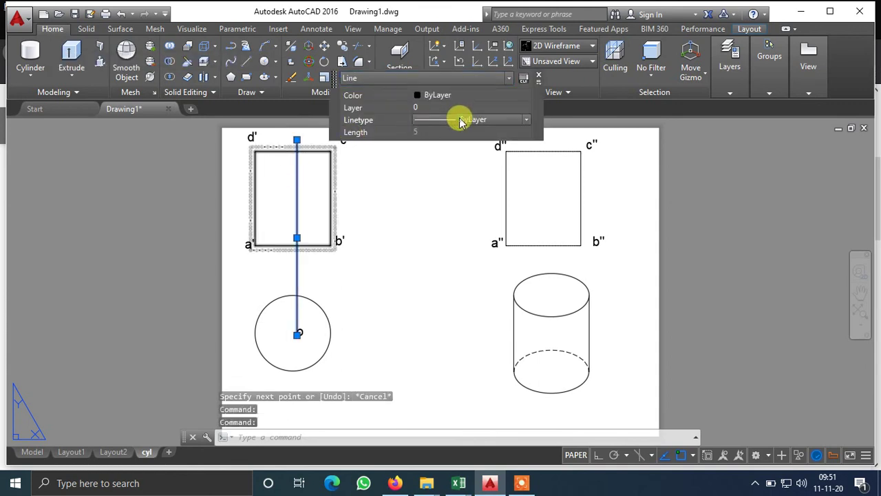
pyautogui.click(459, 122)
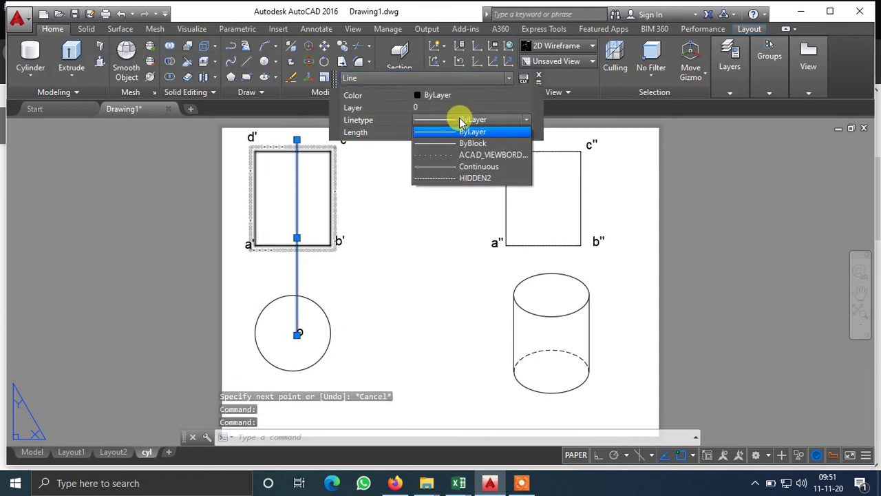
pyautogui.click(480, 154)
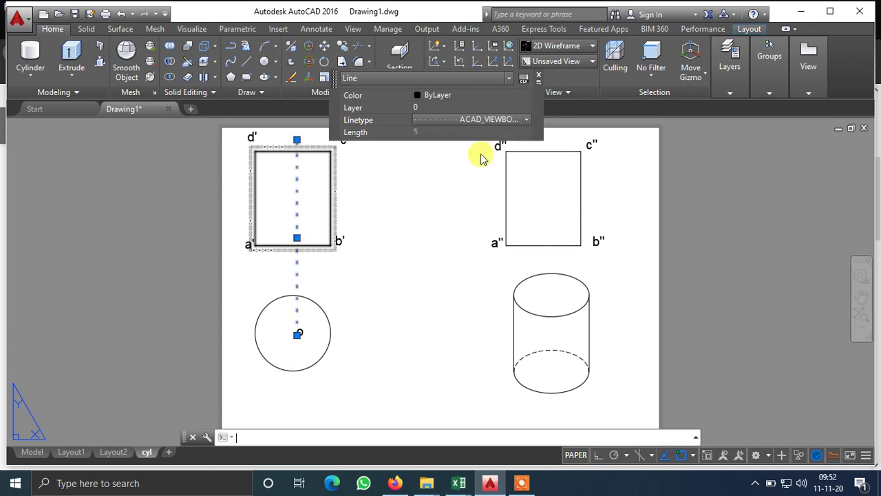
pyautogui.press('Escape')
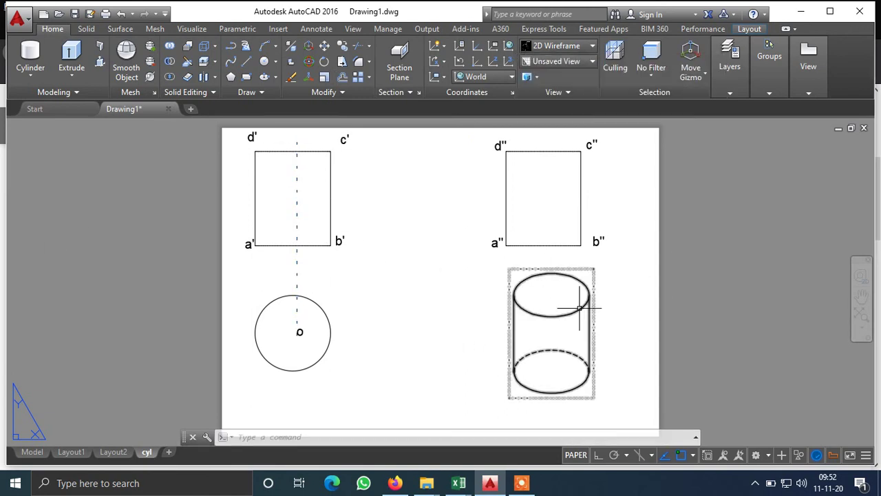